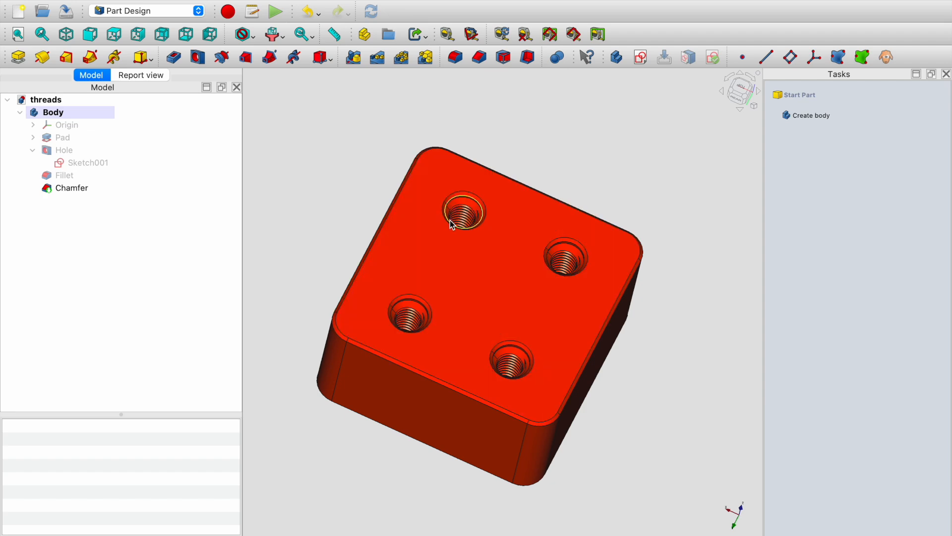
scroll(453, 225, up, 10)
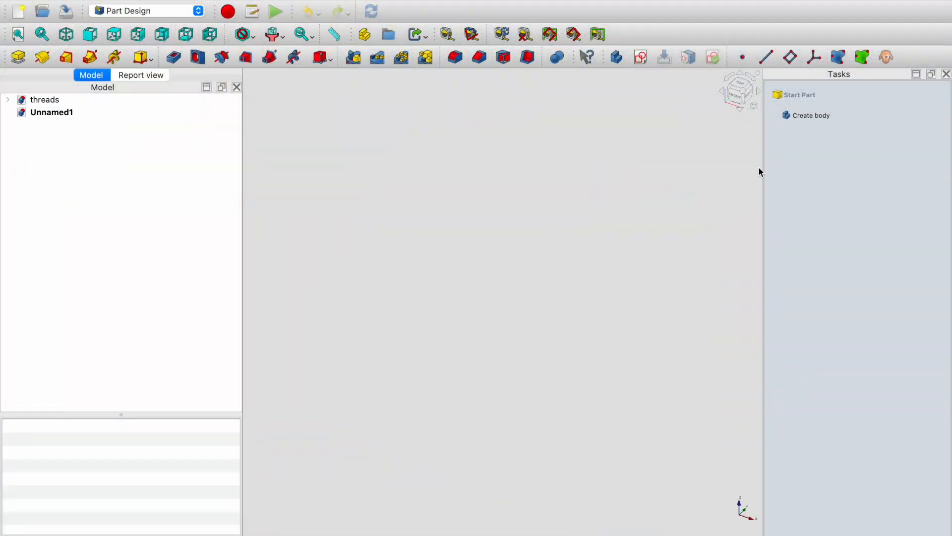
- Create a new body and start a sketch on its XY plane
click(819, 117)
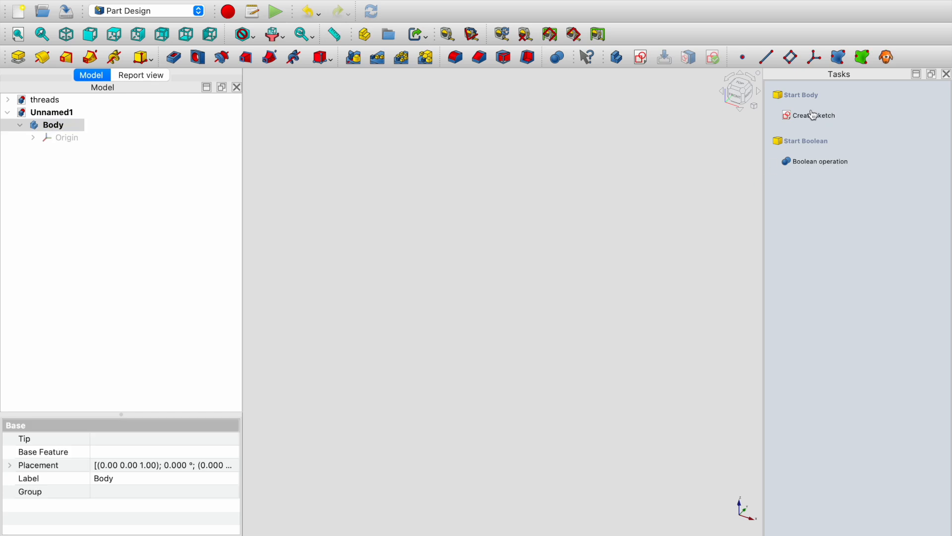
click(814, 115)
click(678, 280)
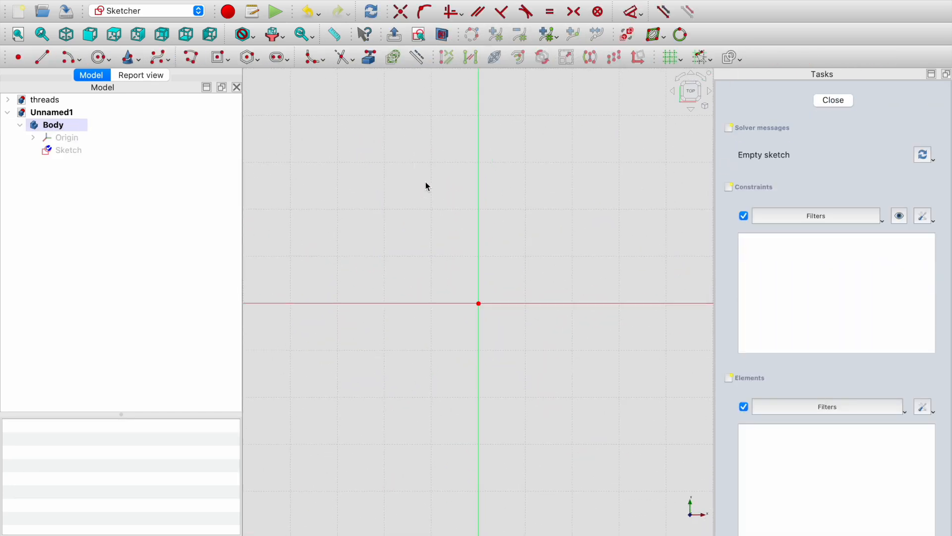
- Sketch a 40 by 40 mm square centred on the origin
click(219, 57)
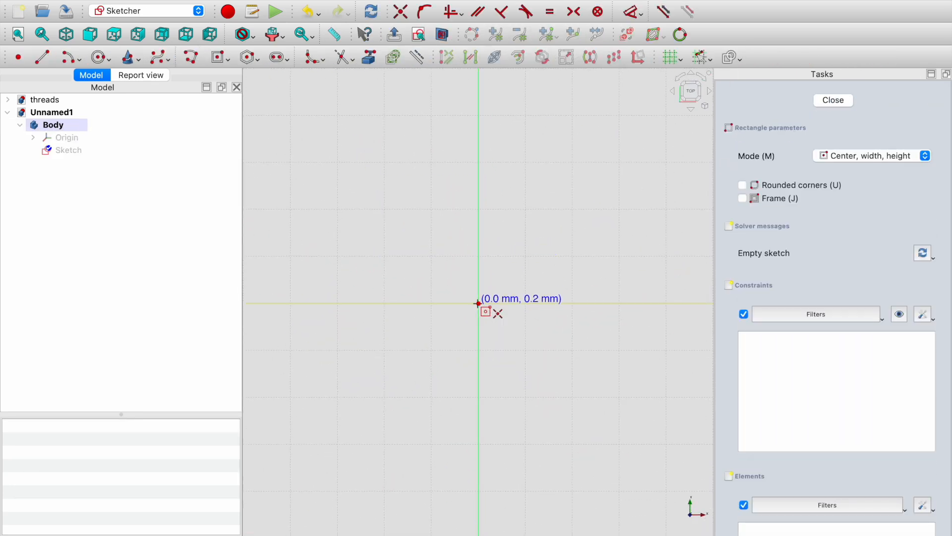
click(480, 304)
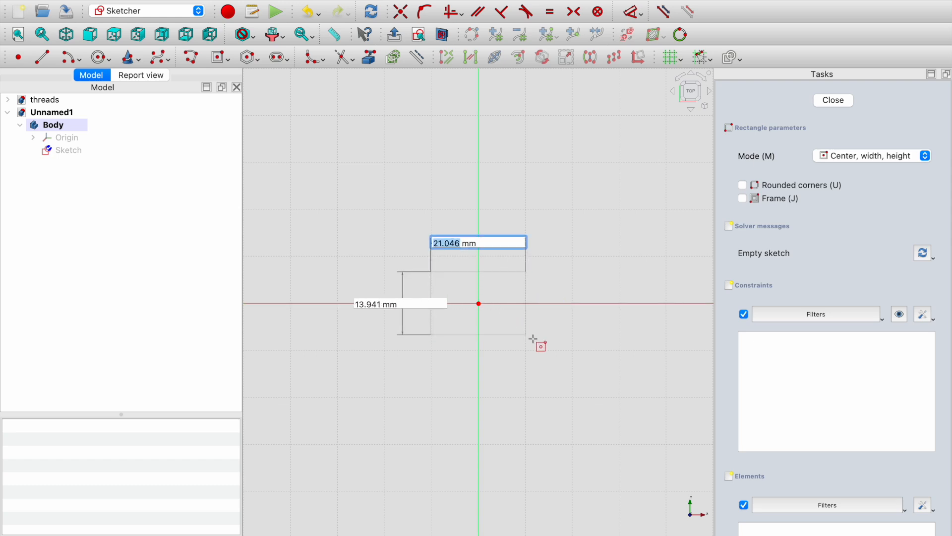
text(40)
key(Tab)
text(40)
key(Return)
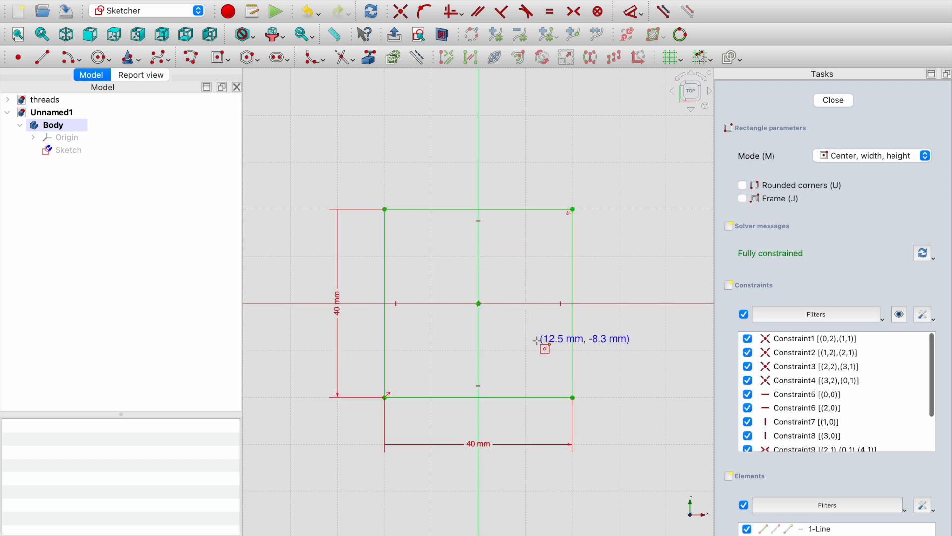
- Finish the square's sketch and pad it to a length of 25 mm
click(834, 103)
click(751, 128)
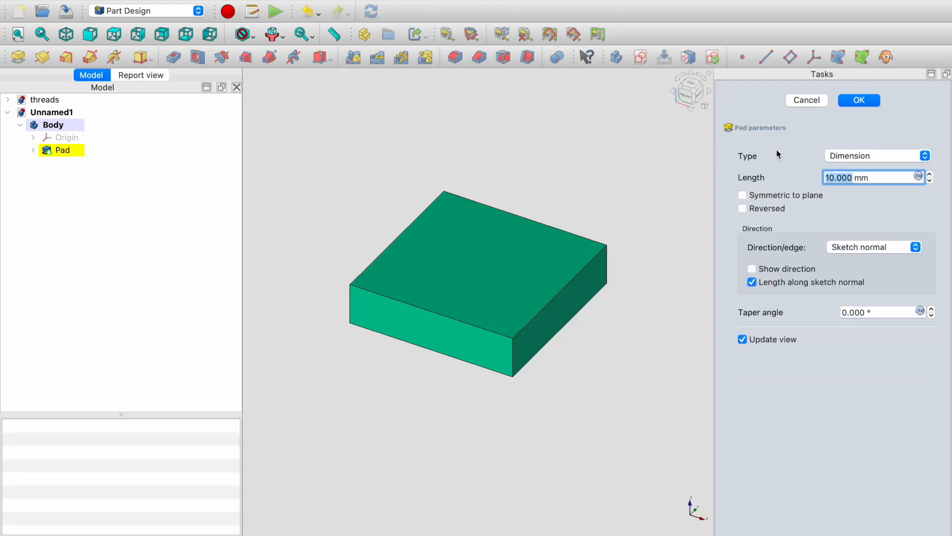
text(25)
key(Return)
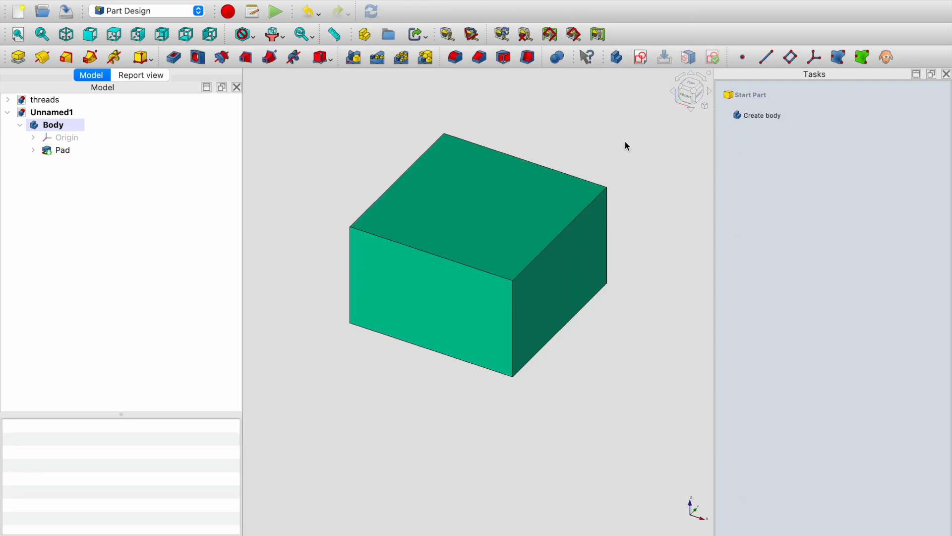
- Start a new sketch on the top face of the block
middle_drag(575, 175, 568, 261)
click(443, 282)
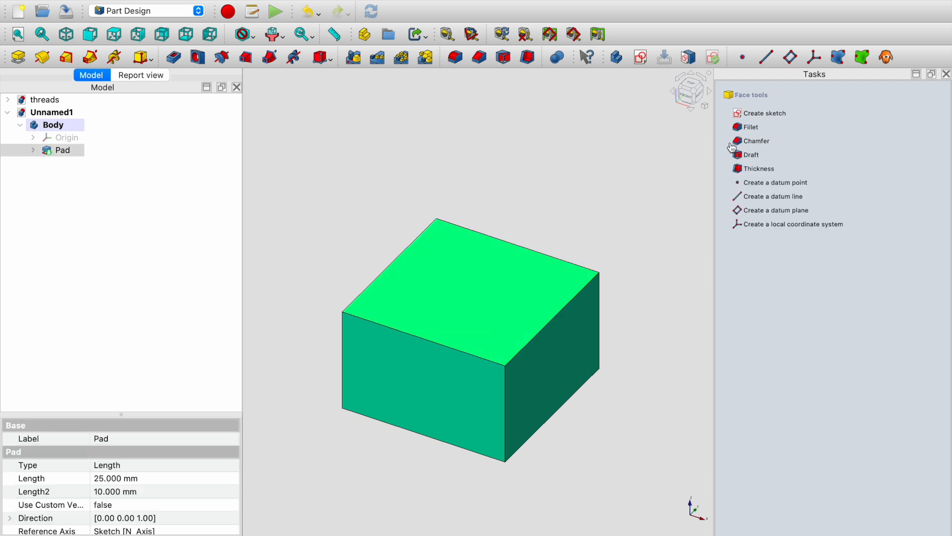
click(761, 115)
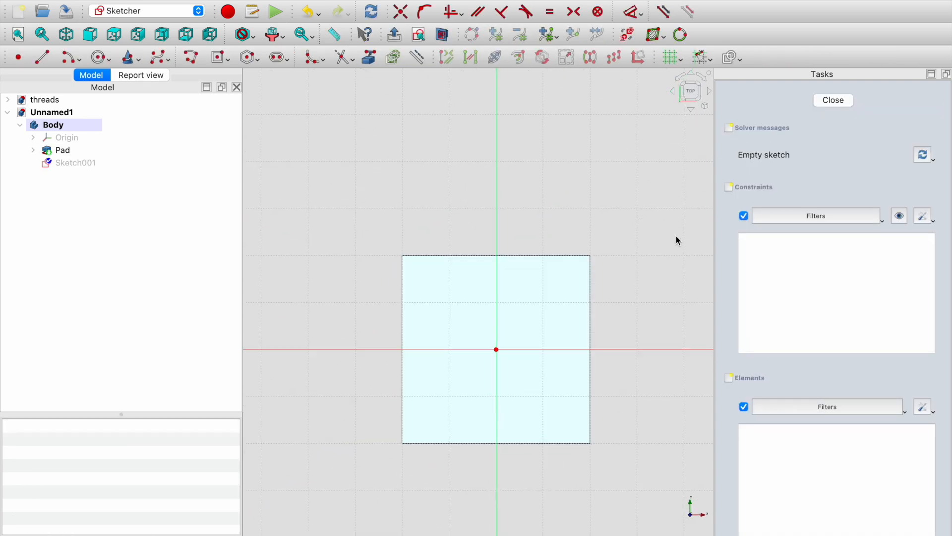
- Draw two circles of 5 mm radius in the upper quadrants, centred about 10 mm from each axis
click(101, 57)
click(450, 304)
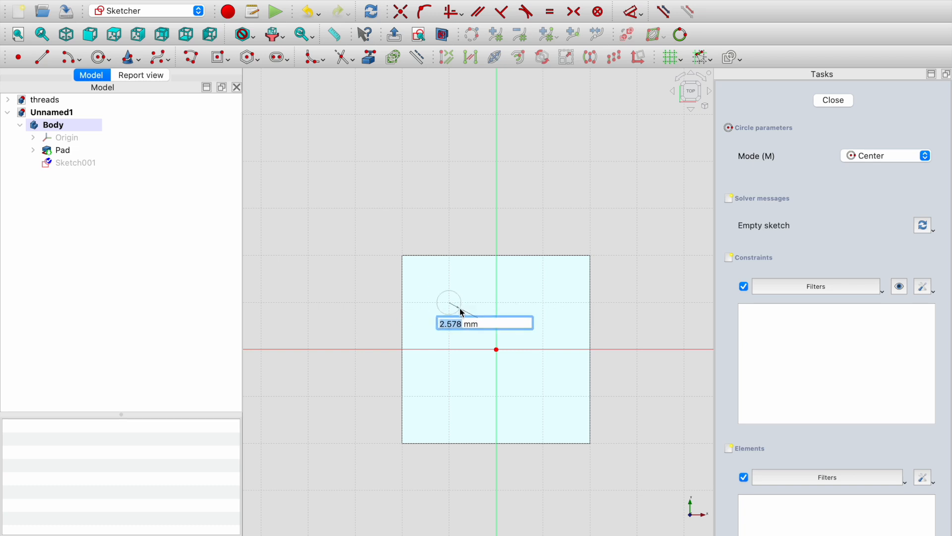
text(5)
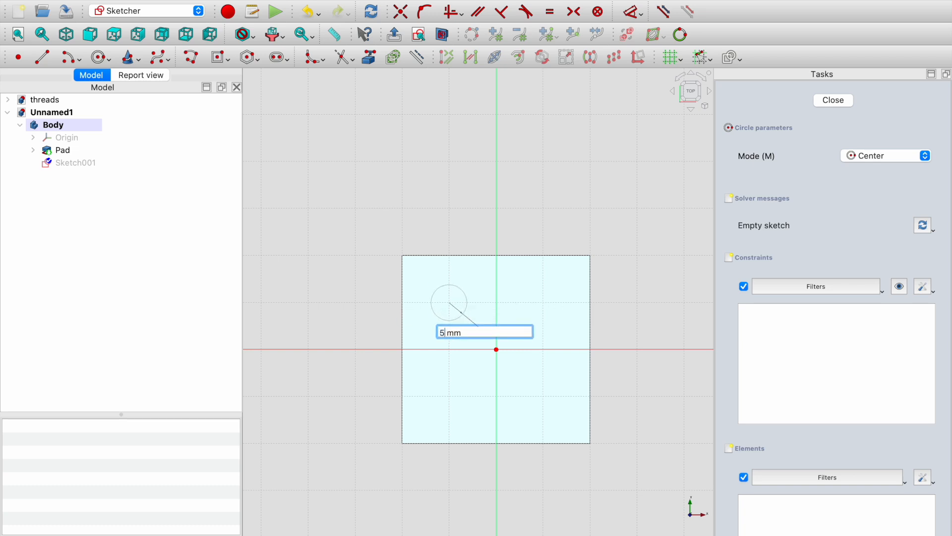
key(Return)
click(543, 302)
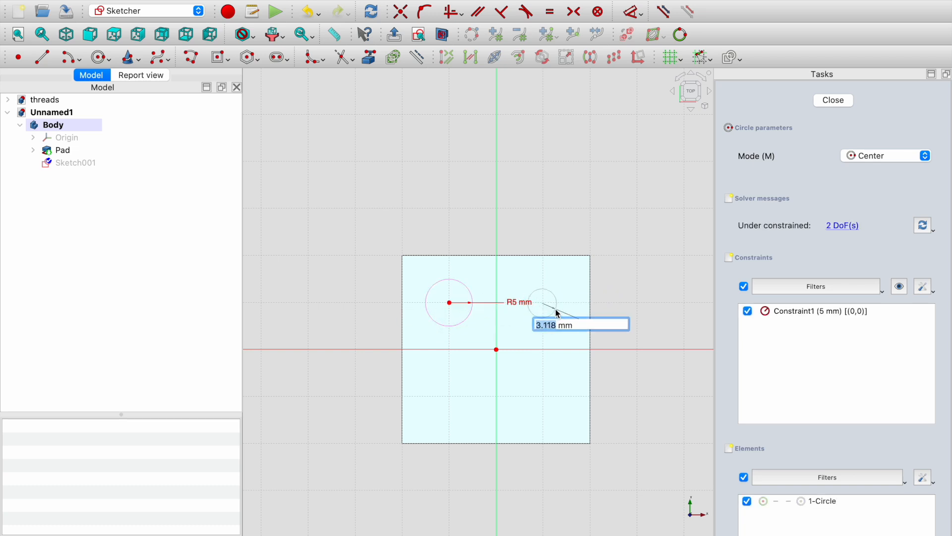
text(5)
key(Return)
- Add two more circles in the lower quadrants and set the lower-left circle's diameter to 5 mm
click(450, 397)
key(5)
click(456, 413)
middle_drag(478, 479, 493, 403)
key(2)
click(496, 452)
text(5)
key(Return)
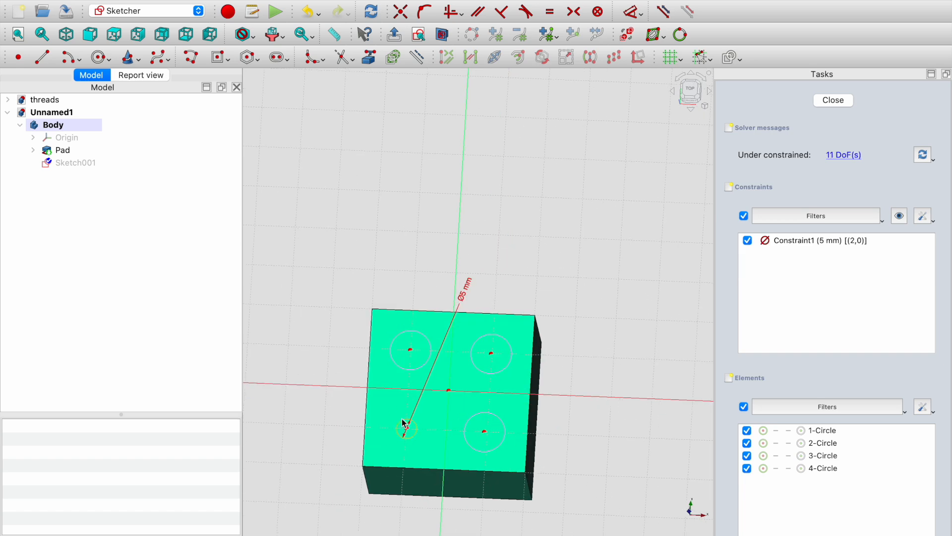
- Constrain all four circles to be equal in size to the lower-left circle
click(407, 423)
click(418, 371)
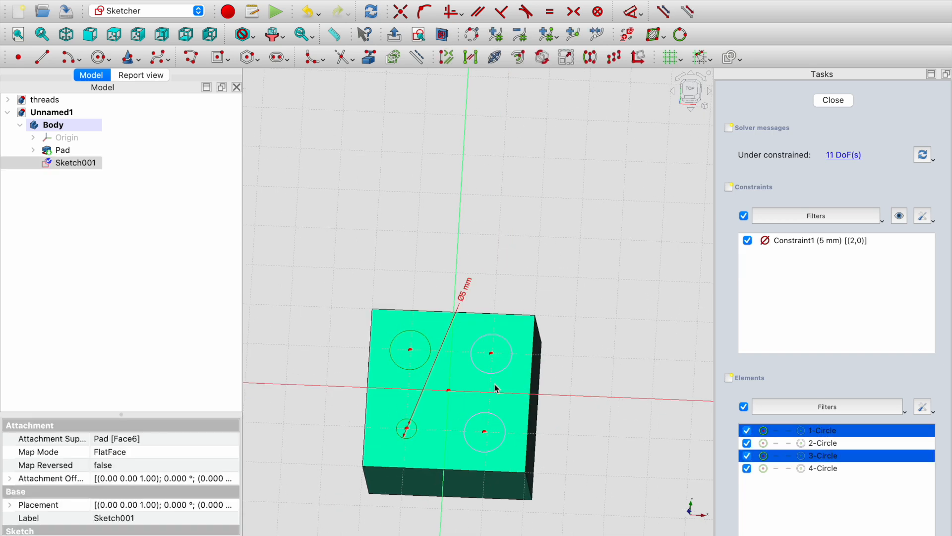
click(502, 376)
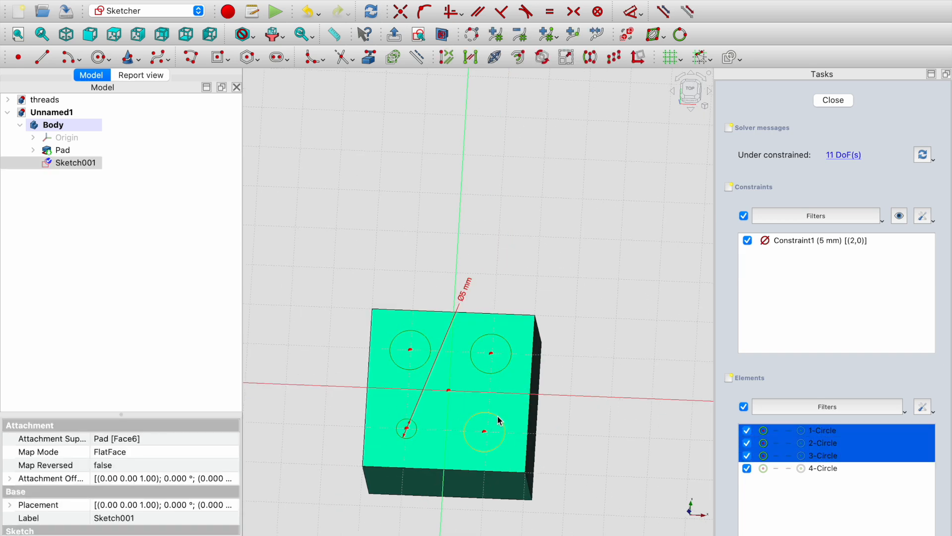
click(498, 416)
click(551, 13)
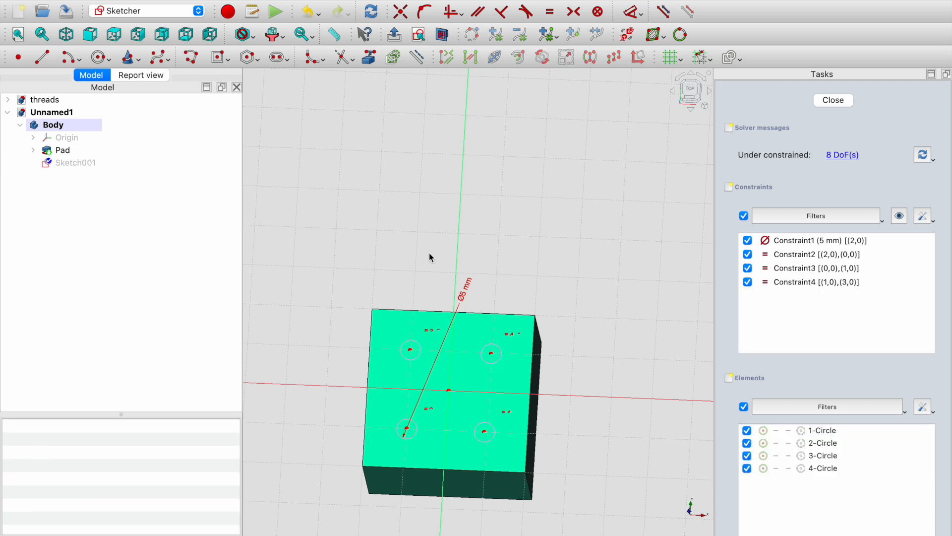
- Align the centres of the two left circles vertically and those of the two upper circles horizontally
click(412, 353)
click(408, 430)
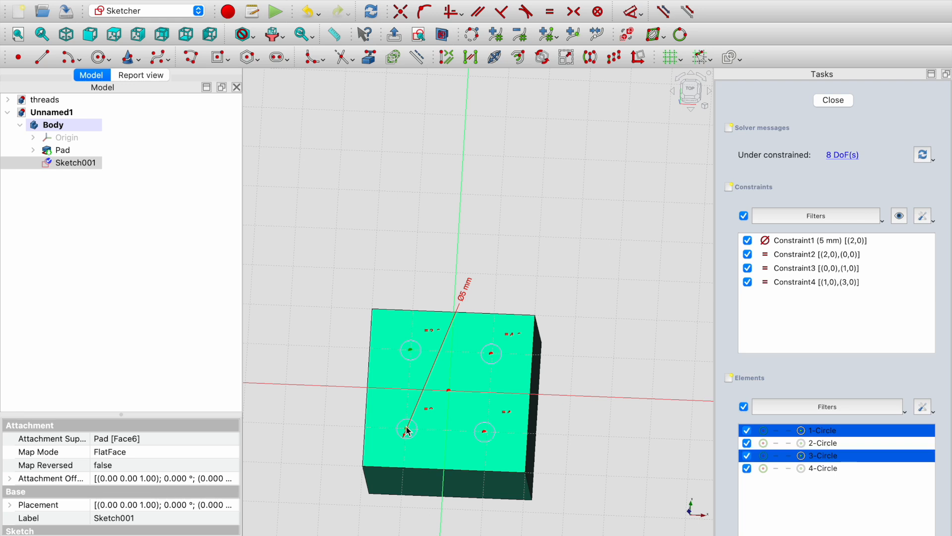
key(v)
click(412, 351)
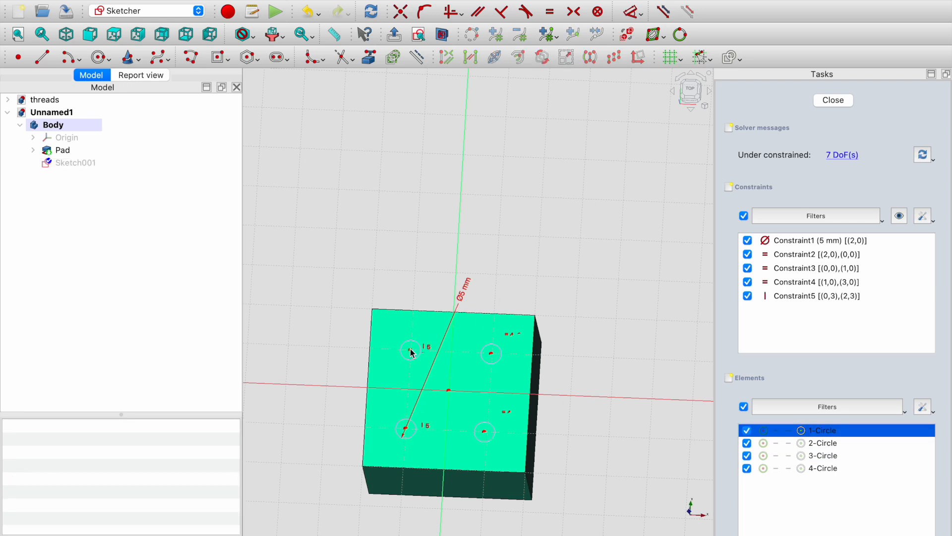
click(492, 354)
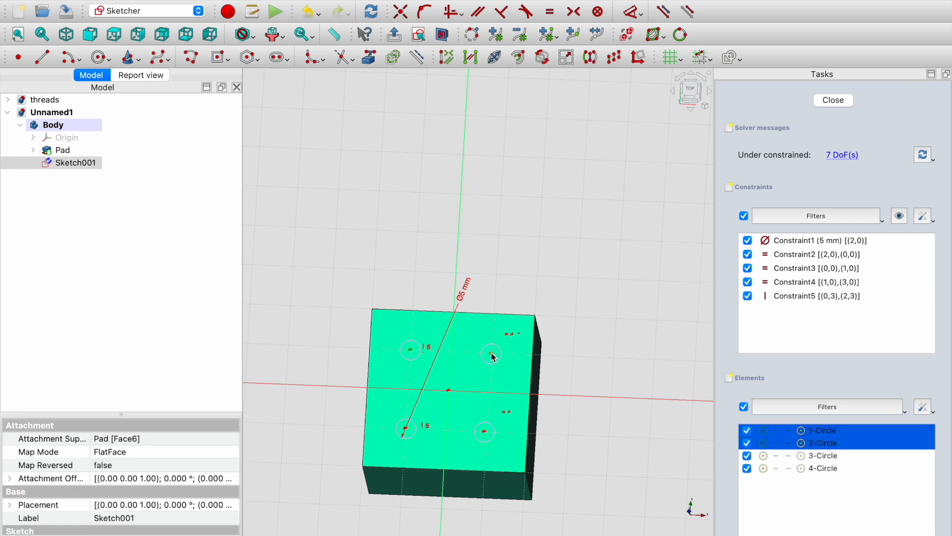
key(h)
- Align the centres of the two lower circles horizontally and those of the two right circles vertically
click(407, 430)
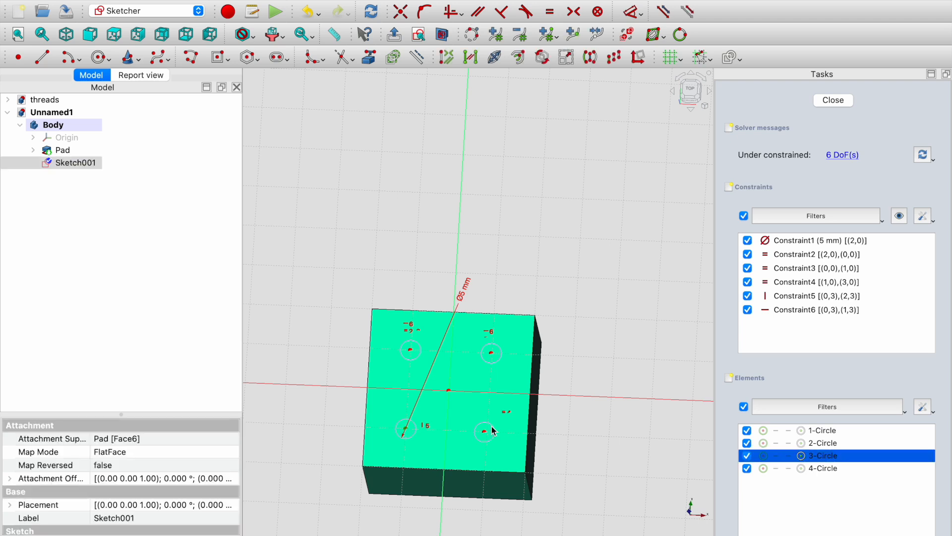
click(486, 435)
key(h)
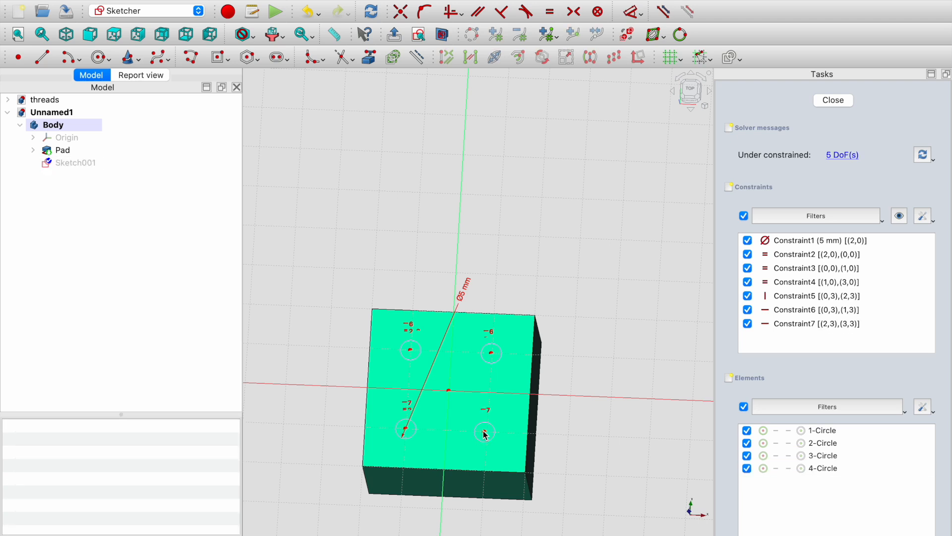
click(487, 435)
click(492, 352)
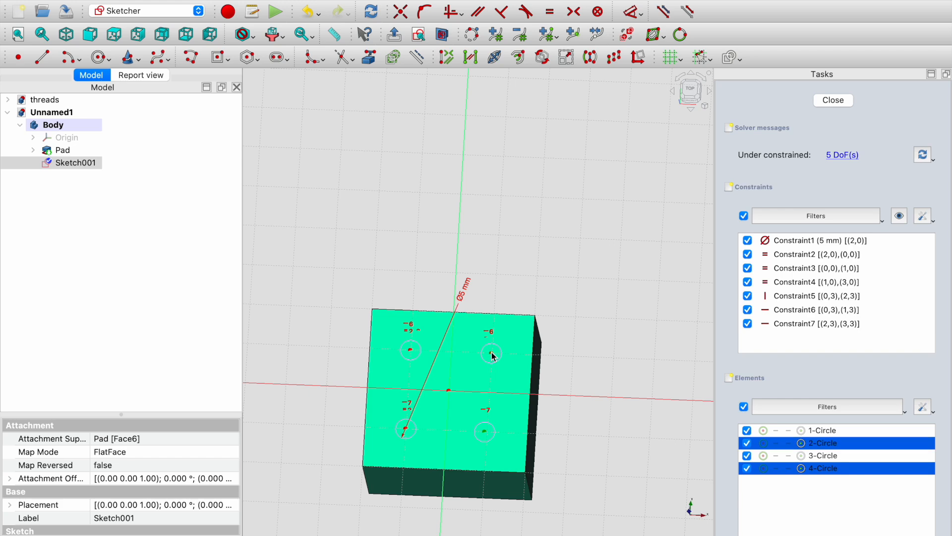
key(v)
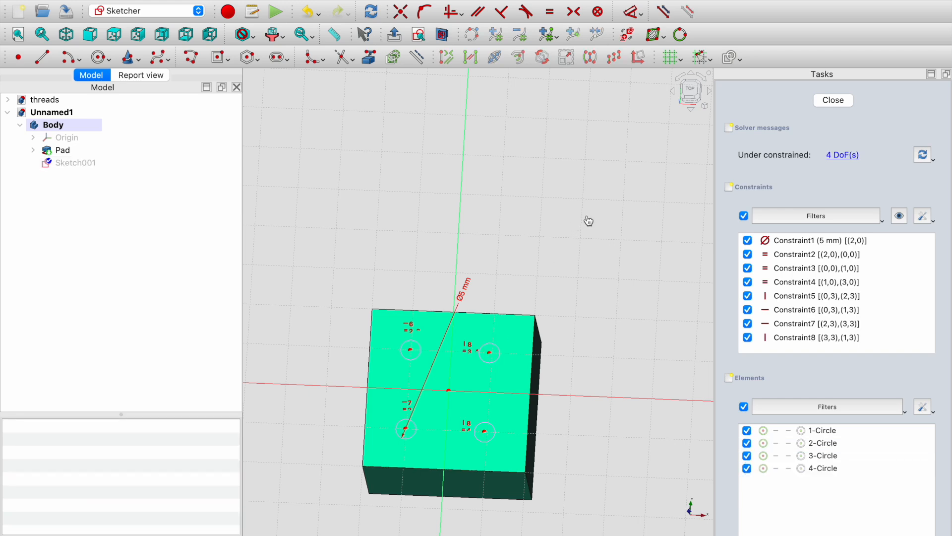
- Finish the circle sketch and create a Hole feature from it with the ISO metric regular profile
click(834, 101)
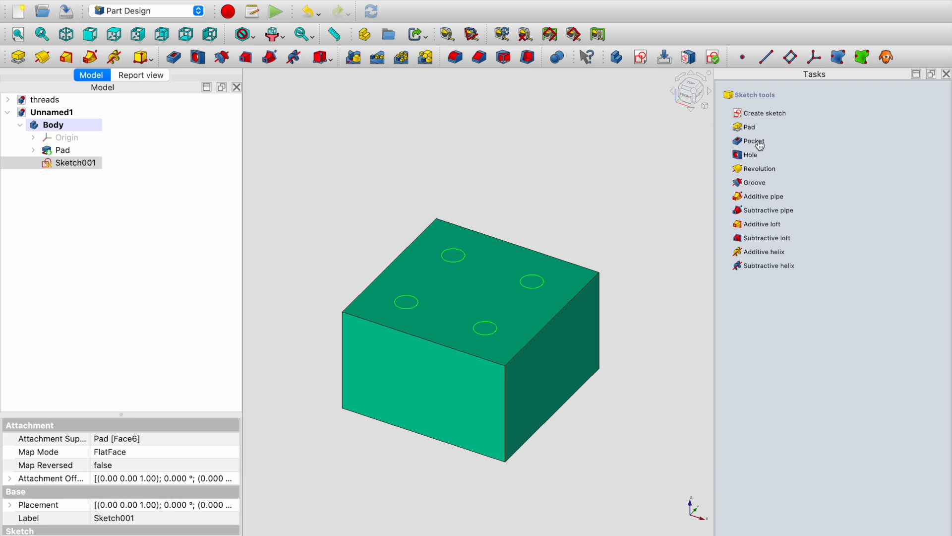
click(750, 155)
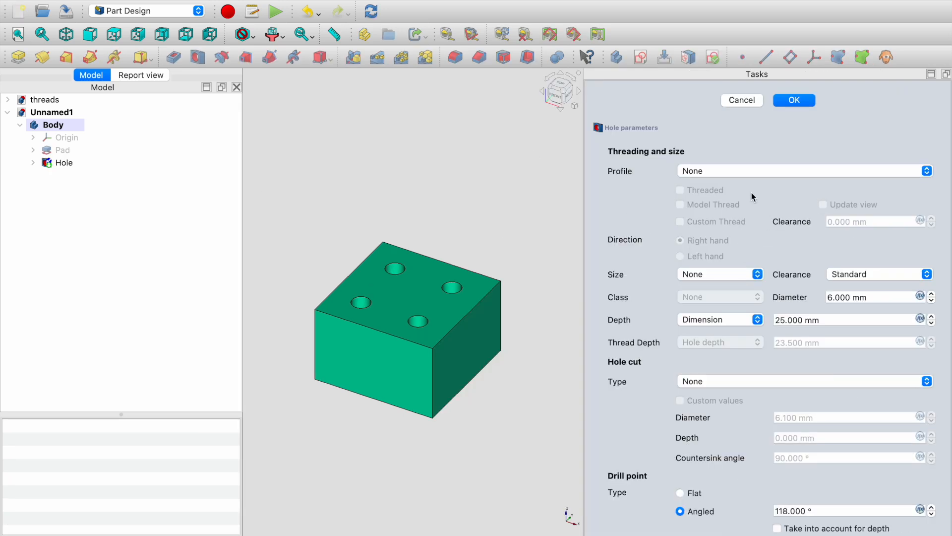
click(760, 170)
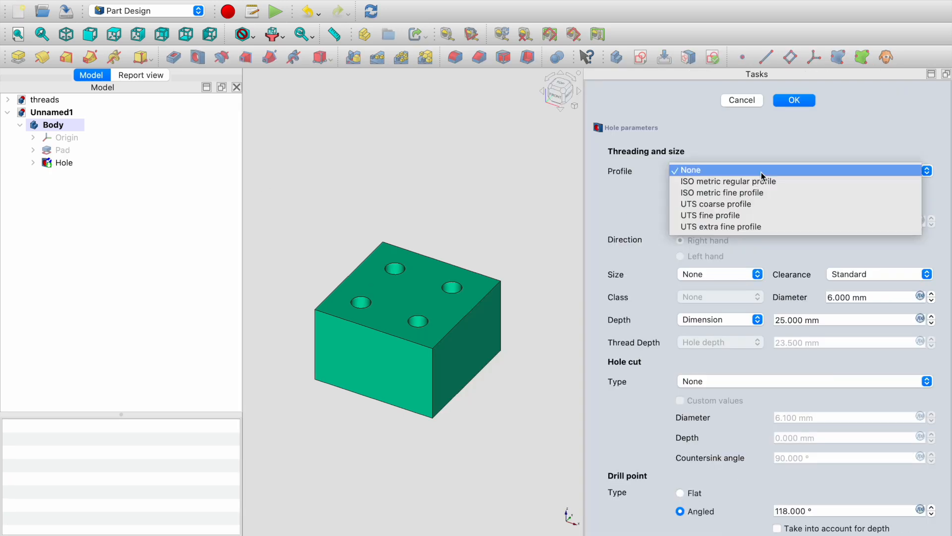
click(727, 182)
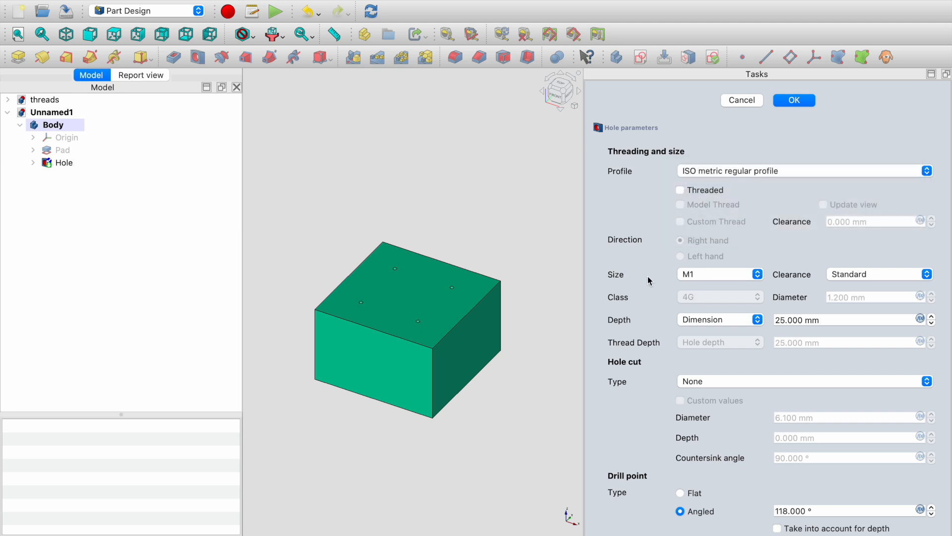
- Set the hole size to M5 and the hole depth to 18 mm
click(687, 283)
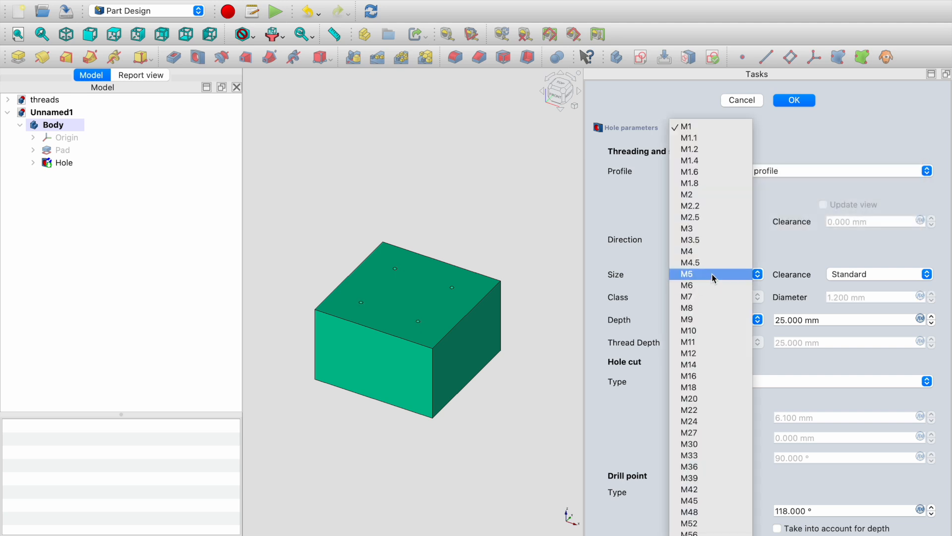
click(712, 274)
click(851, 272)
click(845, 257)
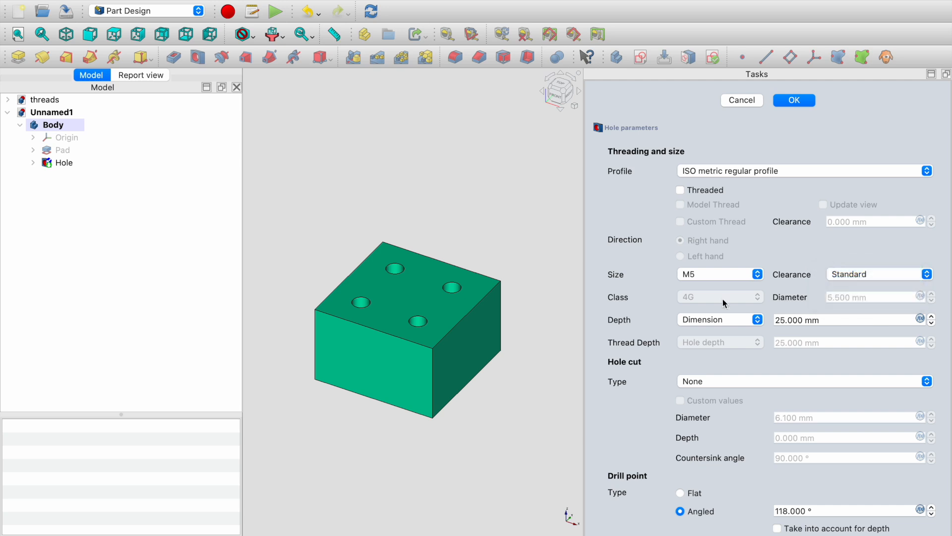
double_click(782, 319)
text(18)
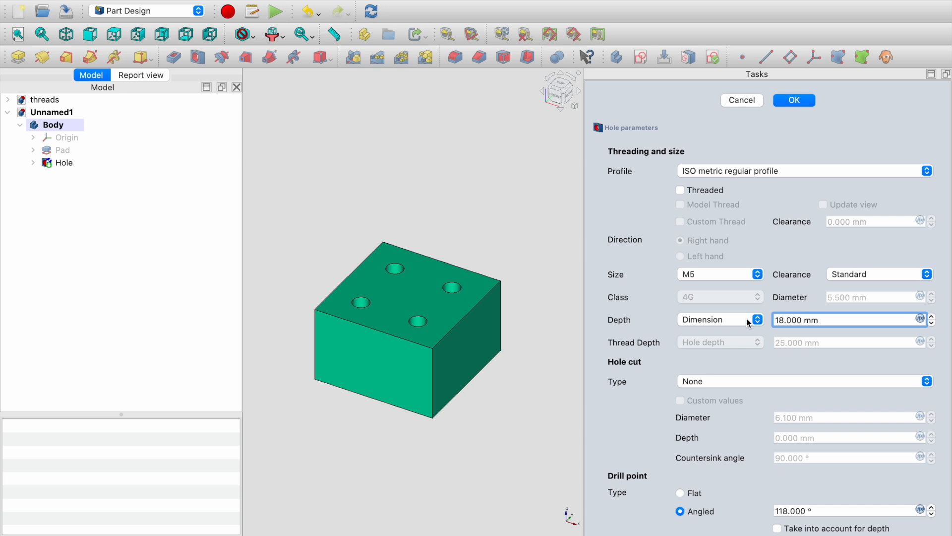
key(Return)
- Set the hole cut type to Countersink and the drill point type to Flat
click(697, 380)
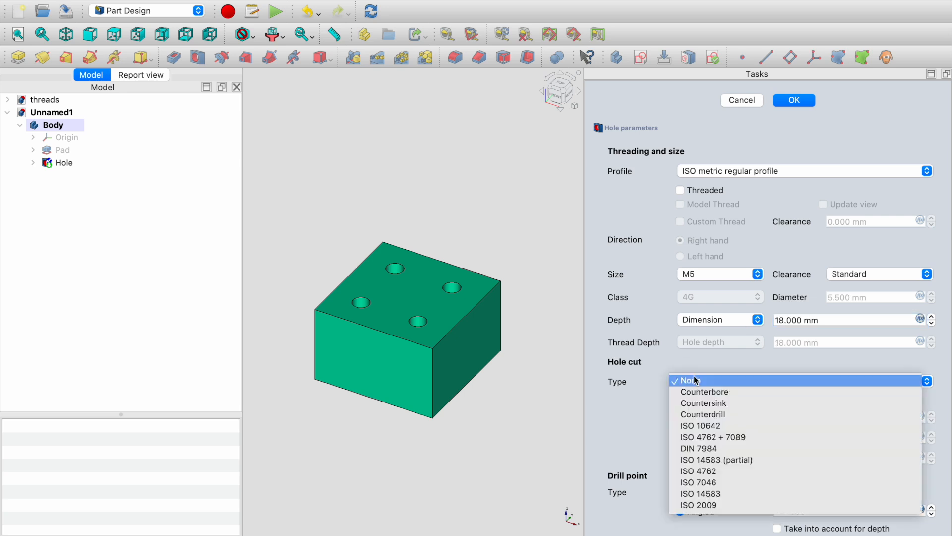
click(751, 402)
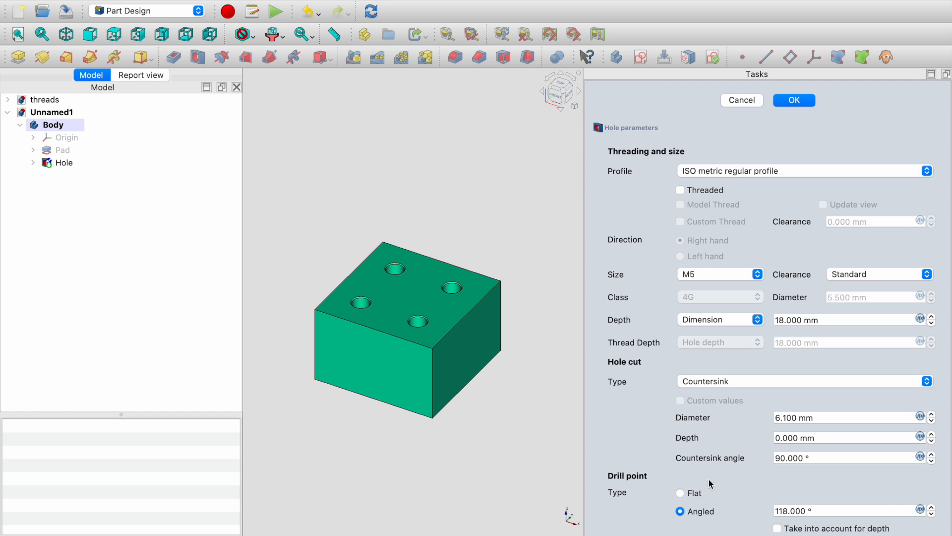
scroll(699, 529, down, 2)
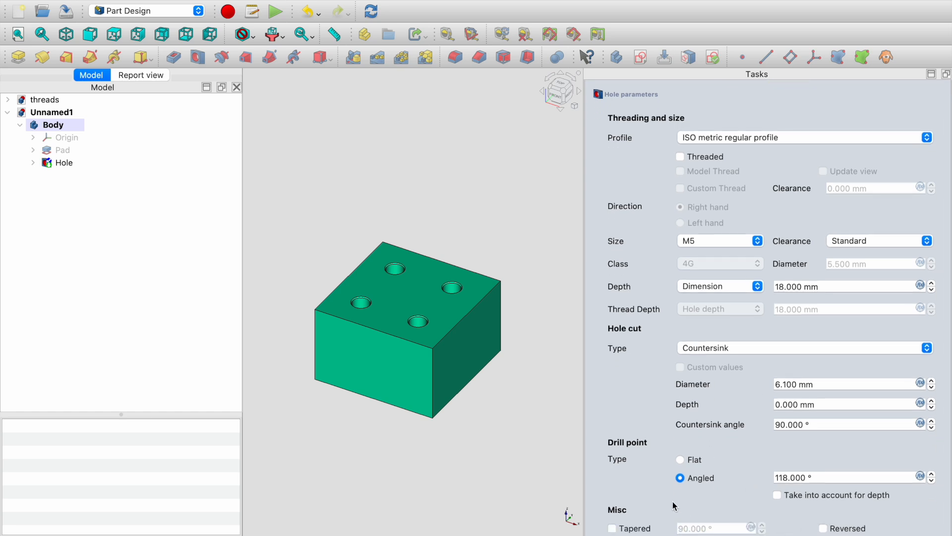
click(640, 529)
click(633, 529)
click(697, 461)
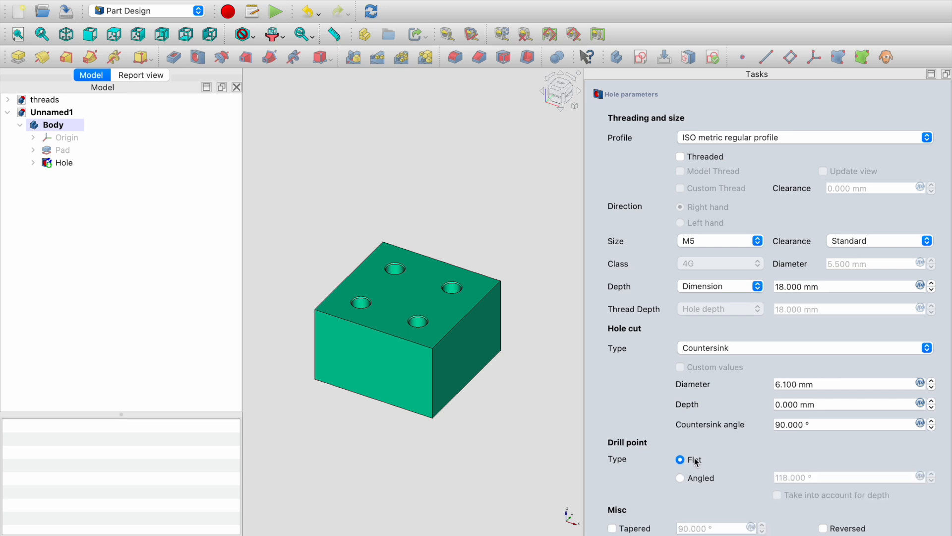
- Set the countersink depth of the holes to 1 mm and accept the Hole feature
drag(780, 405, 763, 405)
text(1)
key(Tab)
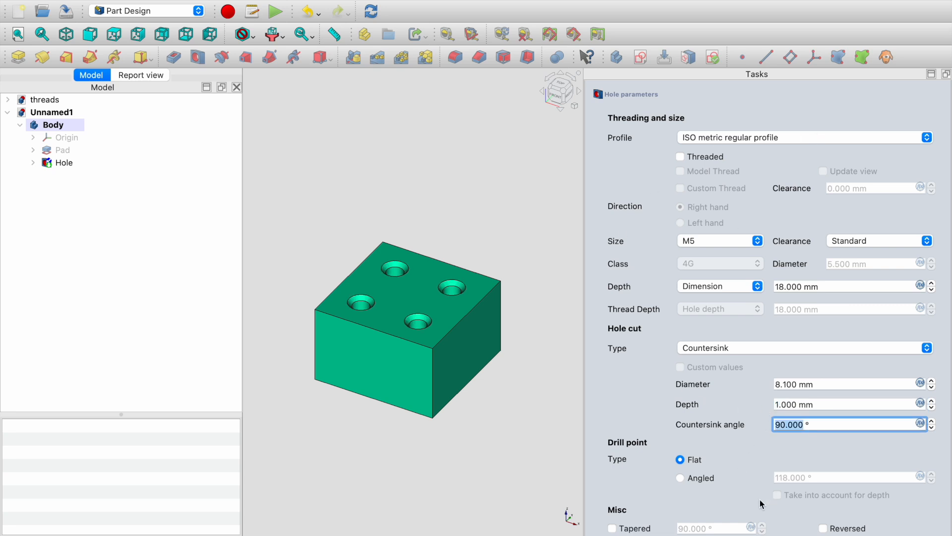
scroll(750, 453, up, 2)
click(794, 100)
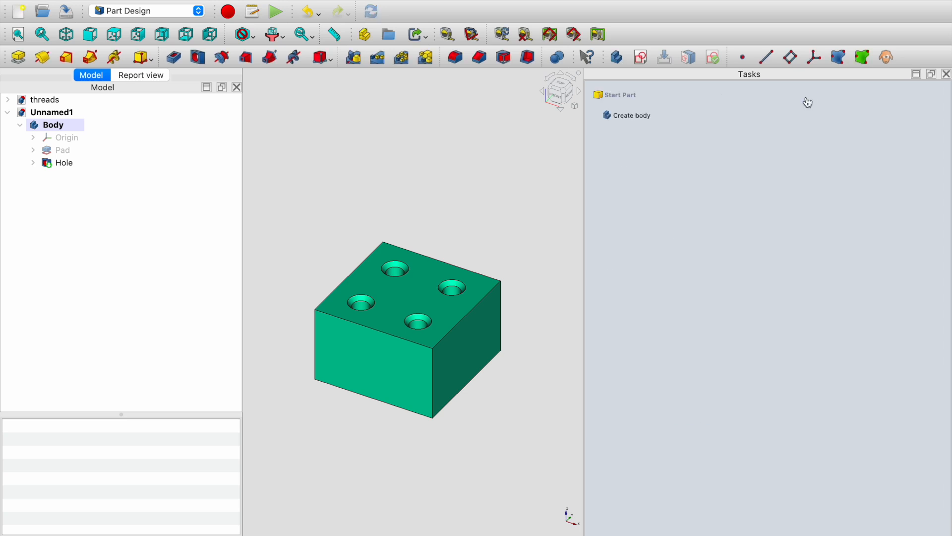
- Inspect the countersunk holes, then select the Hole feature and look through its full property list for the thread settings
middle_drag(522, 257, 573, 248)
drag(619, 245, 690, 245)
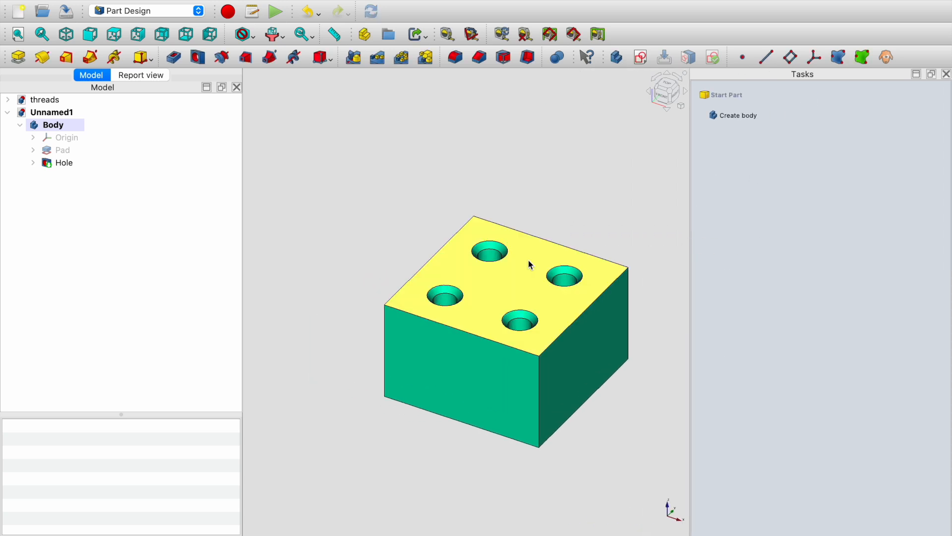
scroll(528, 260, up, 2)
middle_drag(516, 260, 493, 299)
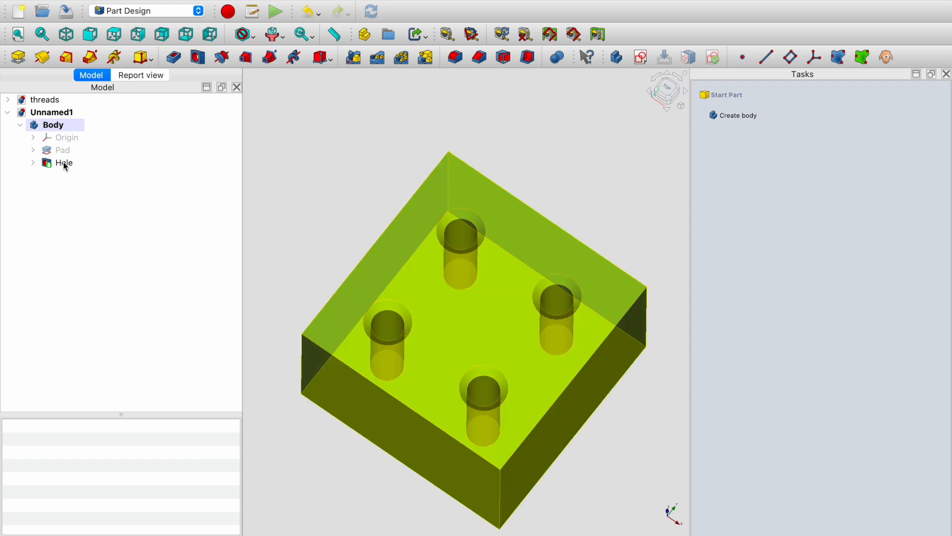
click(63, 163)
drag(133, 414, 157, 331)
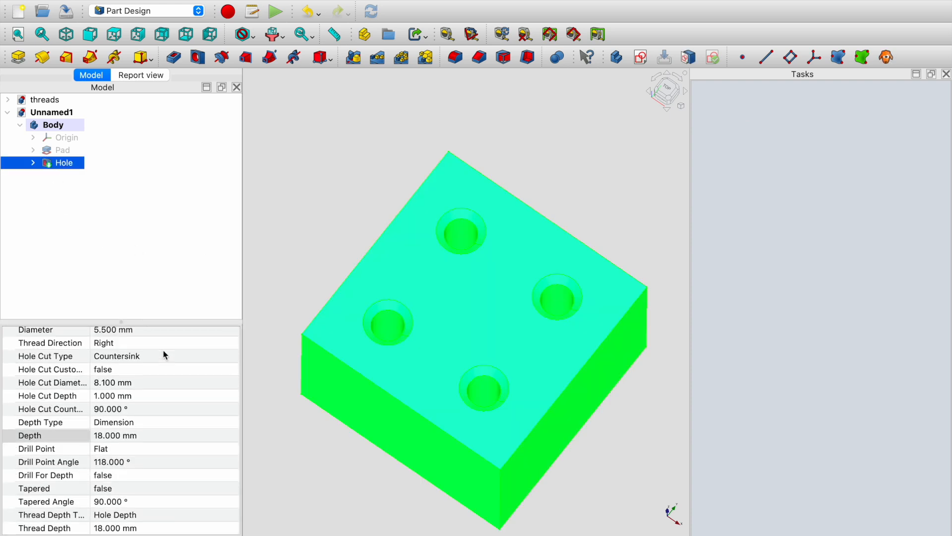
scroll(140, 436, up, 3)
scroll(139, 437, down, 6)
scroll(140, 437, up, 2)
scroll(140, 437, up, 3)
scroll(140, 436, down, 6)
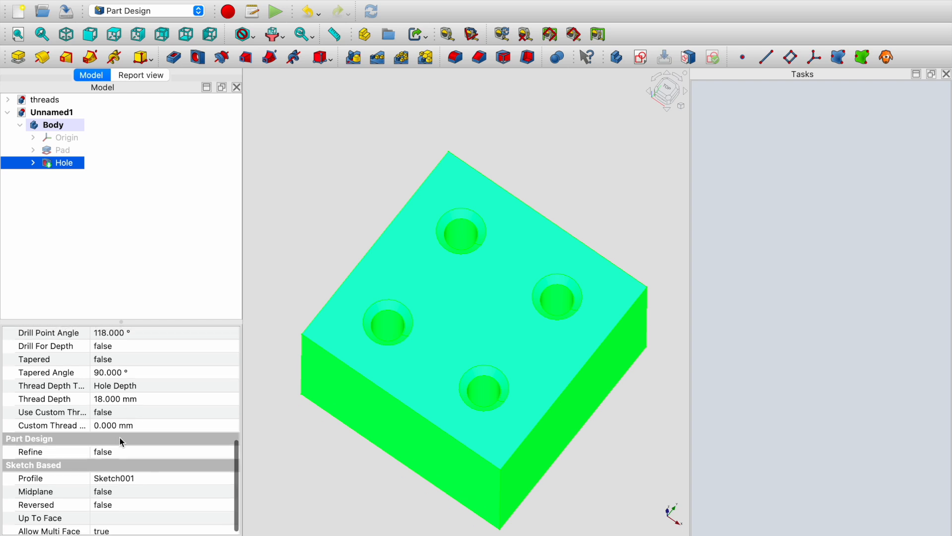
scroll(119, 439, up, 5)
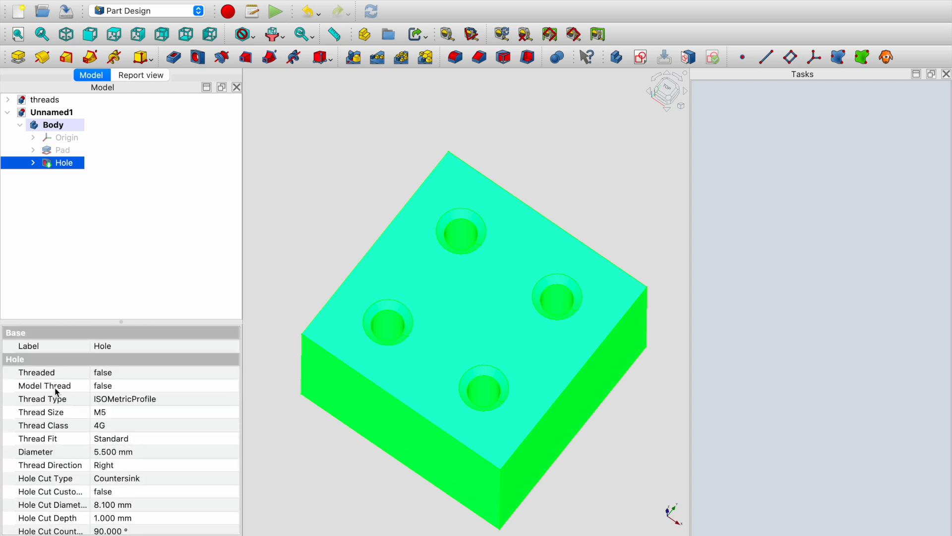
- Set both the Threaded and Model Thread properties of the Hole feature to true and deselect the feature
click(113, 387)
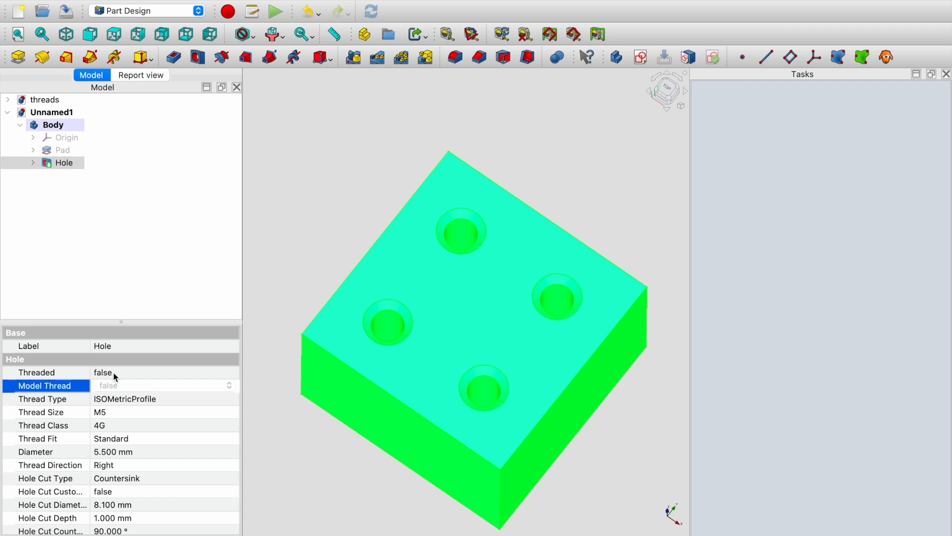
click(115, 377)
click(115, 377)
click(105, 386)
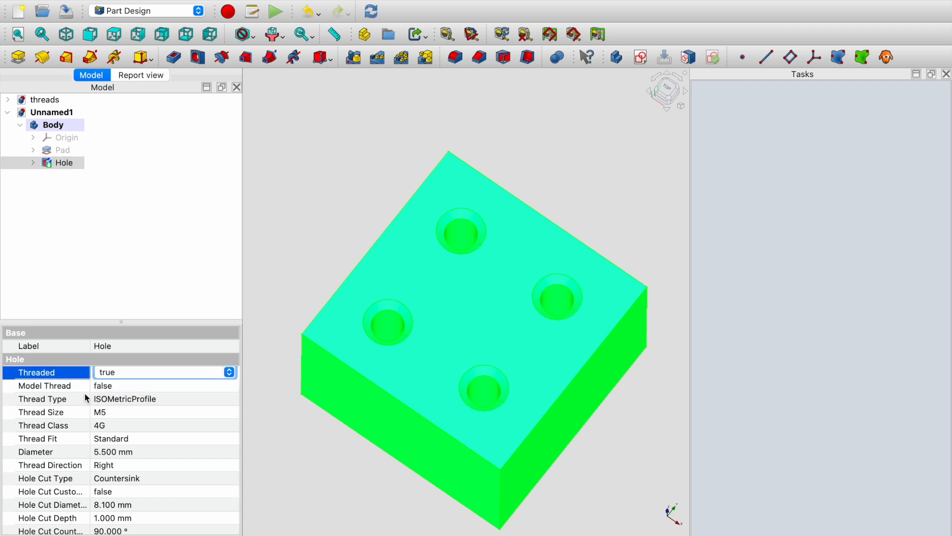
click(109, 391)
click(122, 391)
click(119, 397)
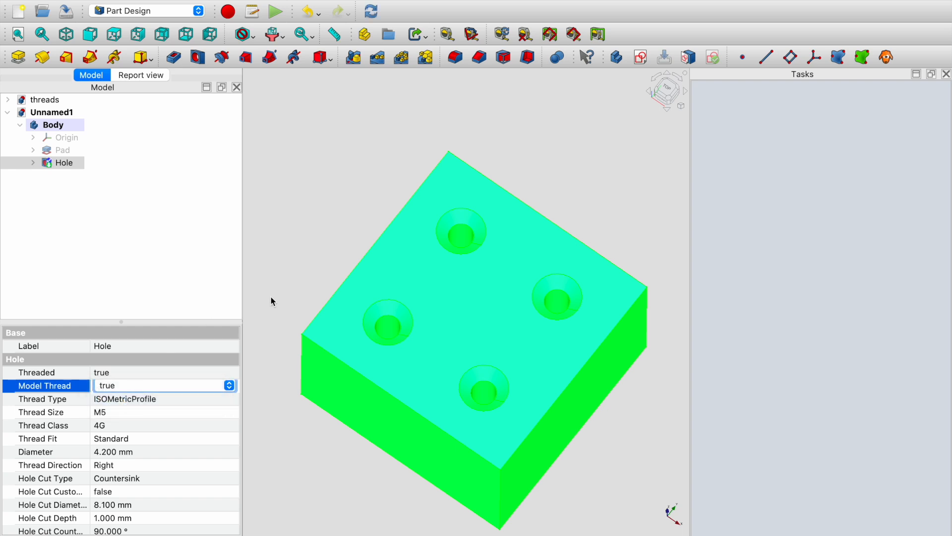
click(405, 252)
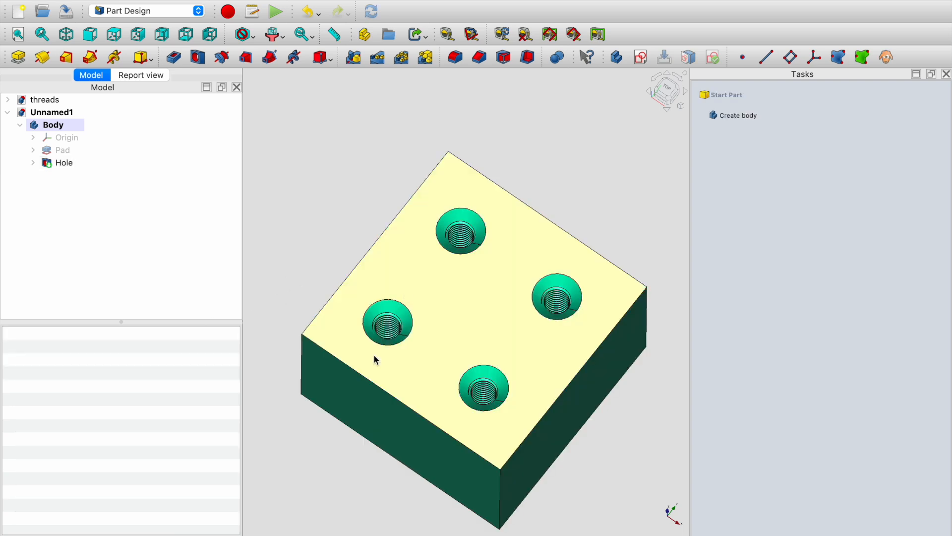
- Check the modelled threads in the four holes and save the document as threads2
scroll(380, 351, up, 3)
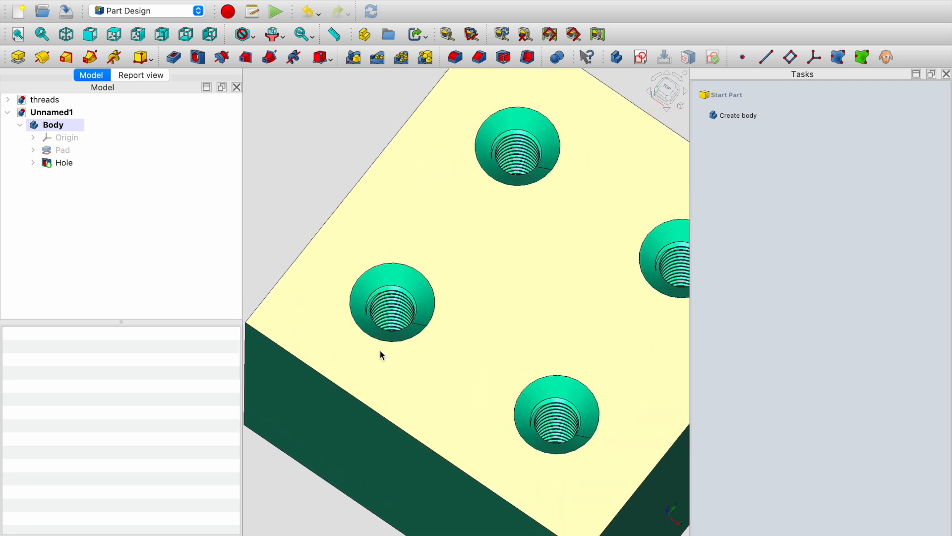
scroll(380, 350, down, 3)
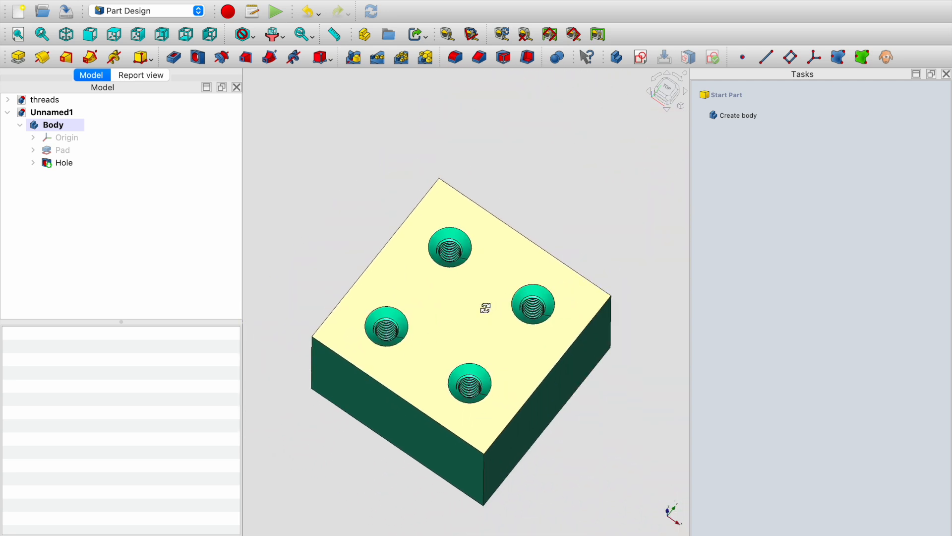
key(0)
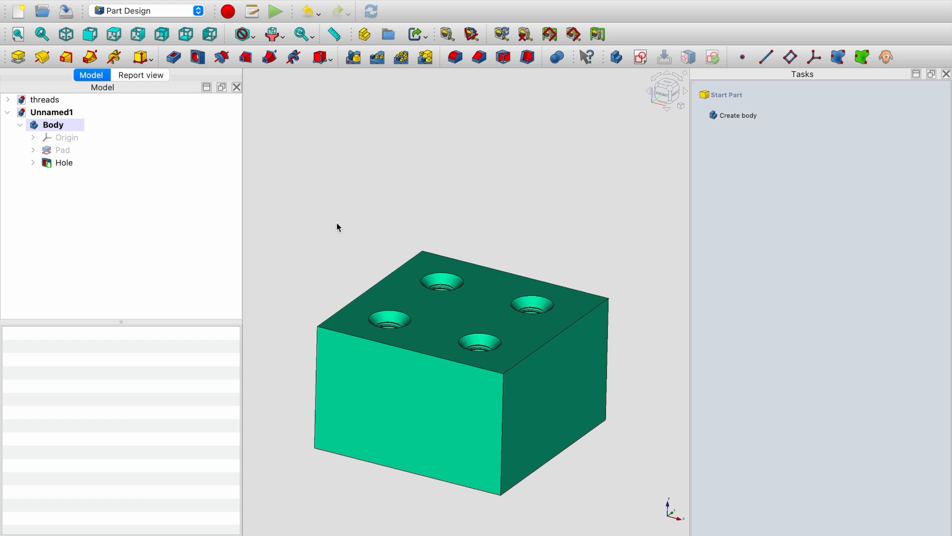
key(super+s)
text(threads2)
key(Return)
- Export the Body as an STL mesh named threads2-Body.stl in the threads folder
middle_drag(529, 132, 443, 239)
scroll(447, 236, up, 10)
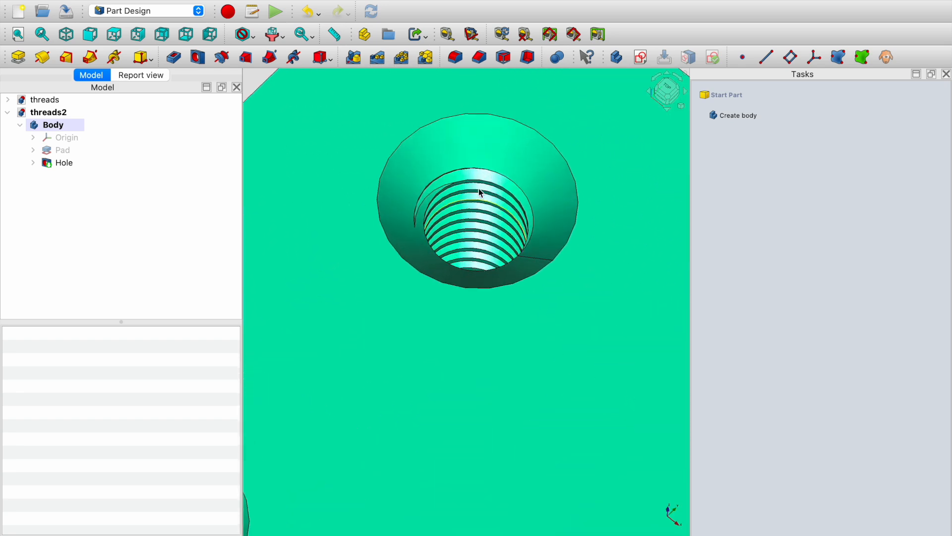
scroll(430, 226, down, 10)
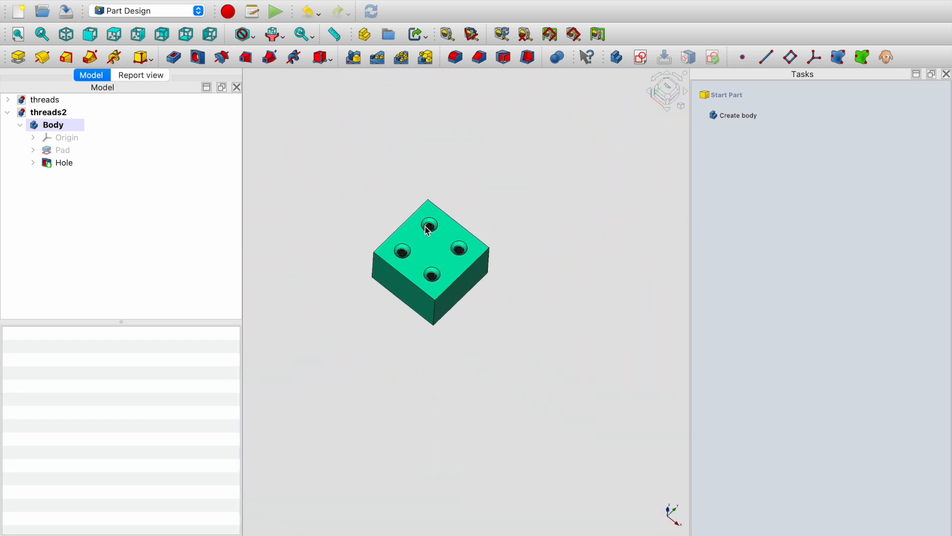
middle_drag(427, 160, 422, 193)
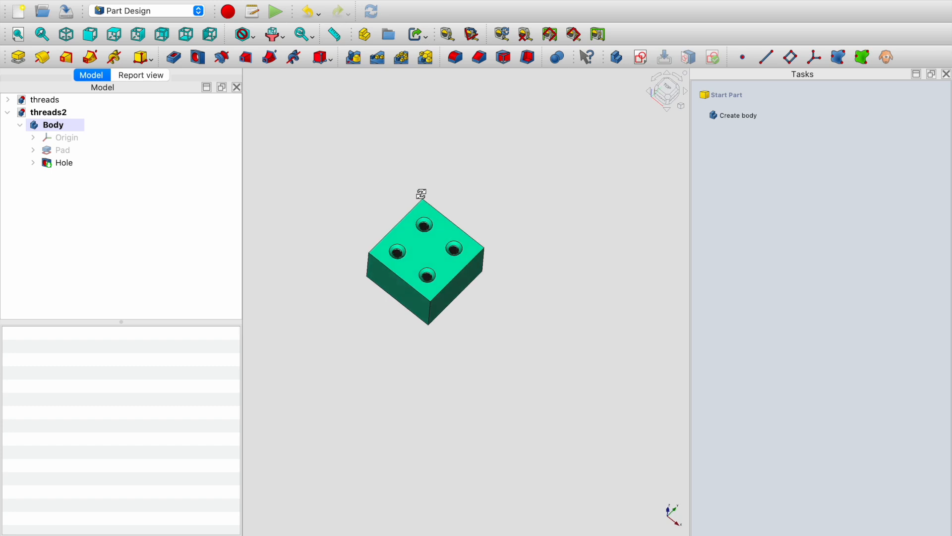
click(51, 127)
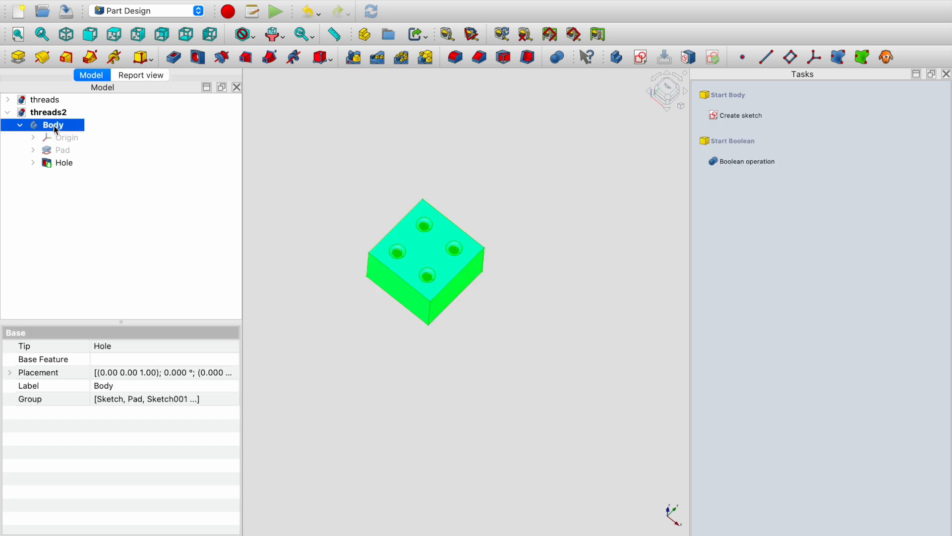
right_click(51, 127)
key(Escape)
click(142, 0)
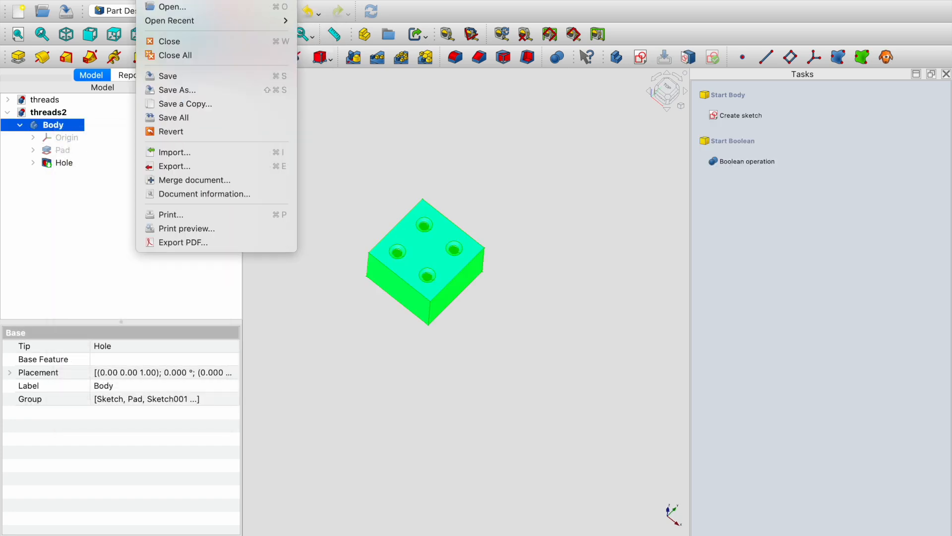
click(159, 165)
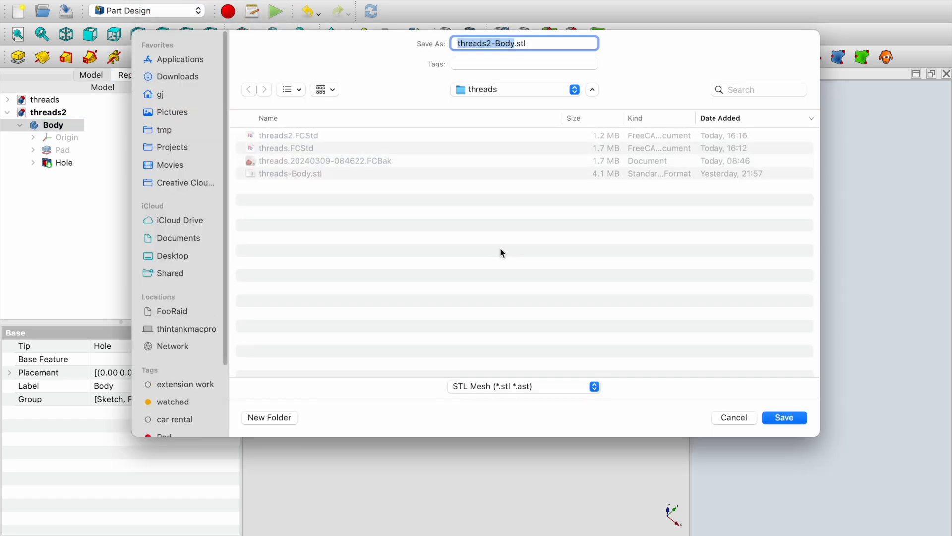
click(784, 418)
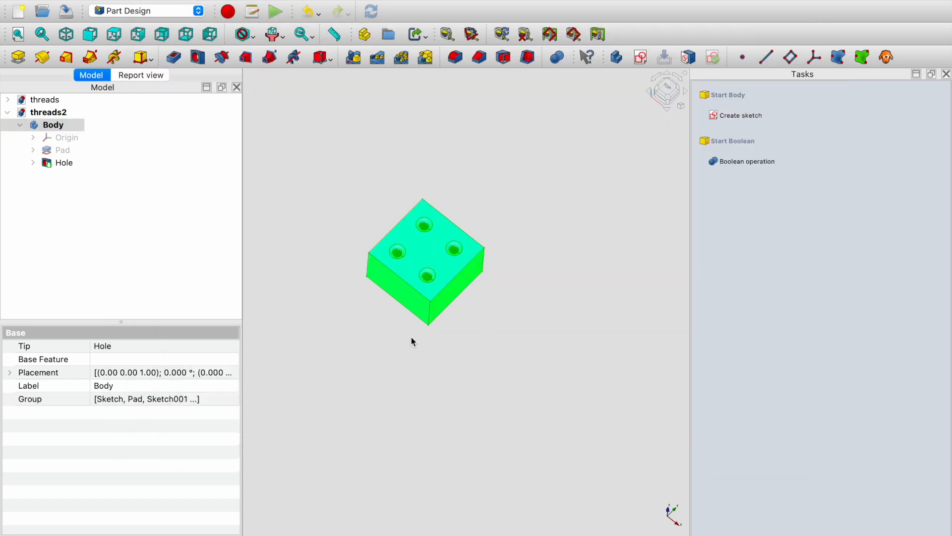
- Switch to PrusaSlicer and start a new project, discarding the modified infill setting of the 0.15mm STRUCTURAL preset
key(super+Tab)
click(283, 265)
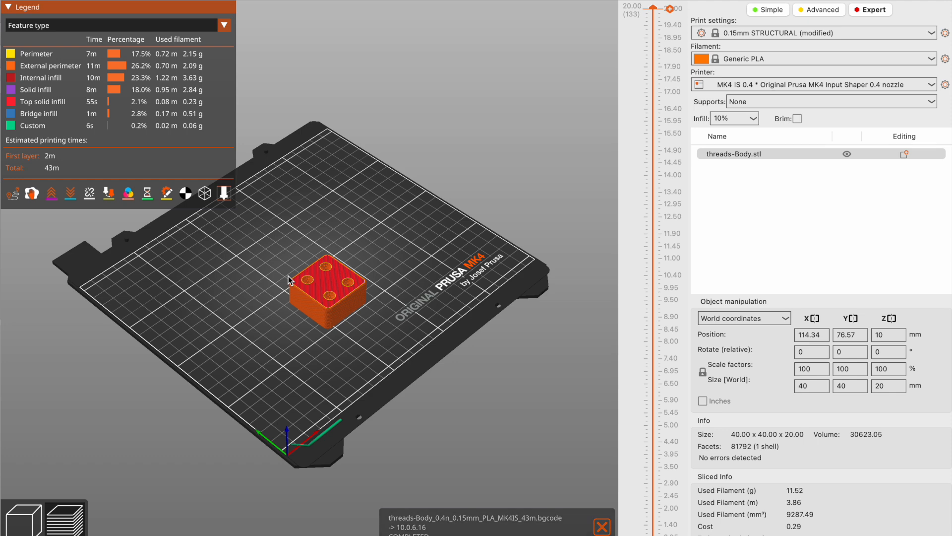
key(super+n)
click(400, 311)
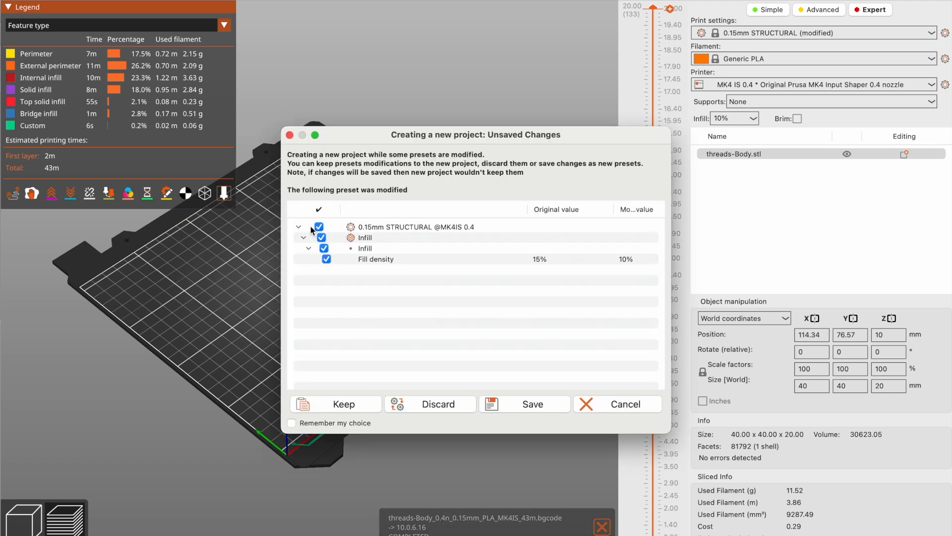
click(403, 402)
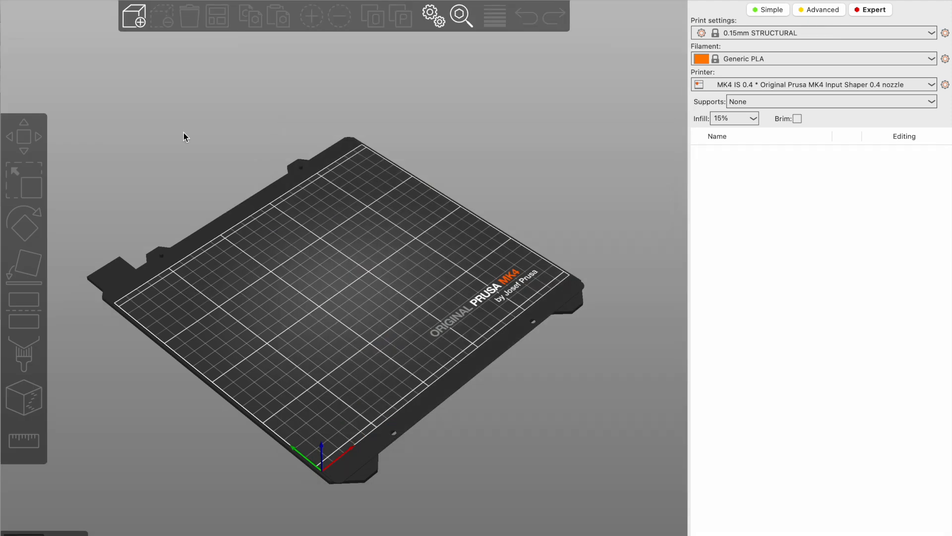
- Import threads2-Body.stl onto the print bed and show its sliced layer preview
click(134, 17)
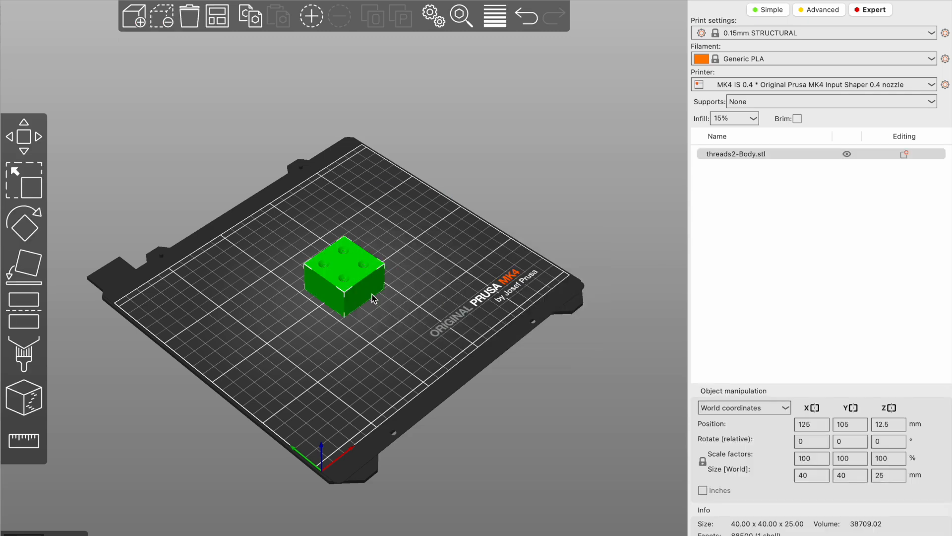
scroll(368, 285, up, 5)
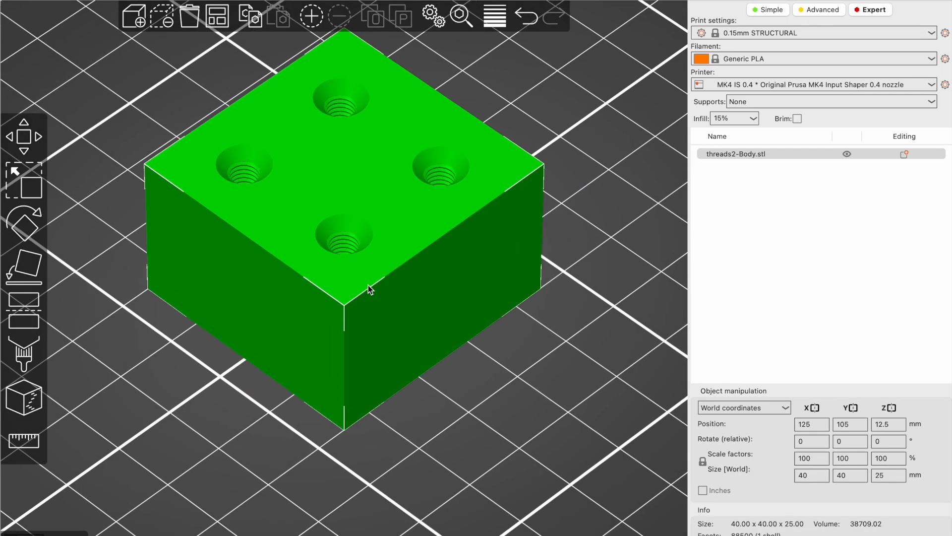
scroll(374, 239, down, 2)
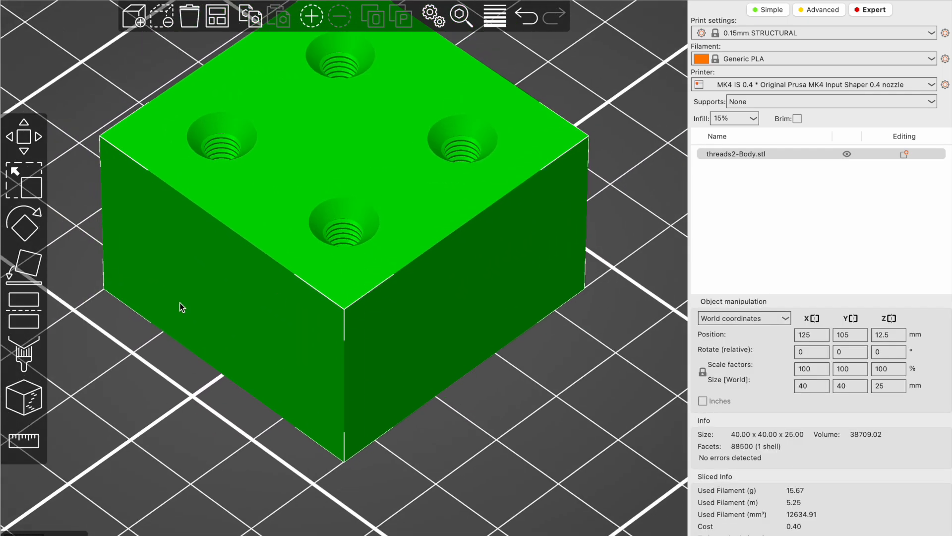
click(75, 520)
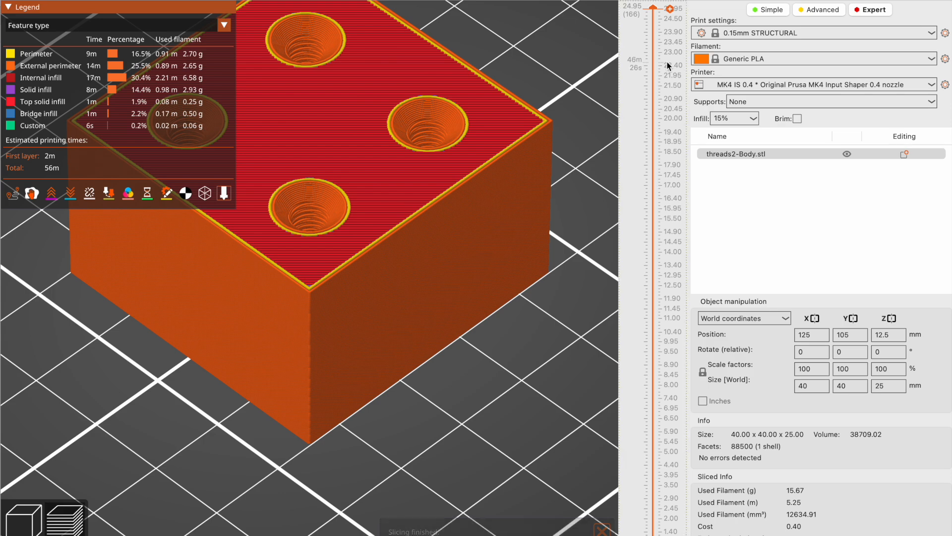
- Examine the threads inside the sliced block, cutting the layer preview at 14.15 mm and again at 12.95 mm
drag(655, 13, 620, 257)
scroll(445, 177, up, 5)
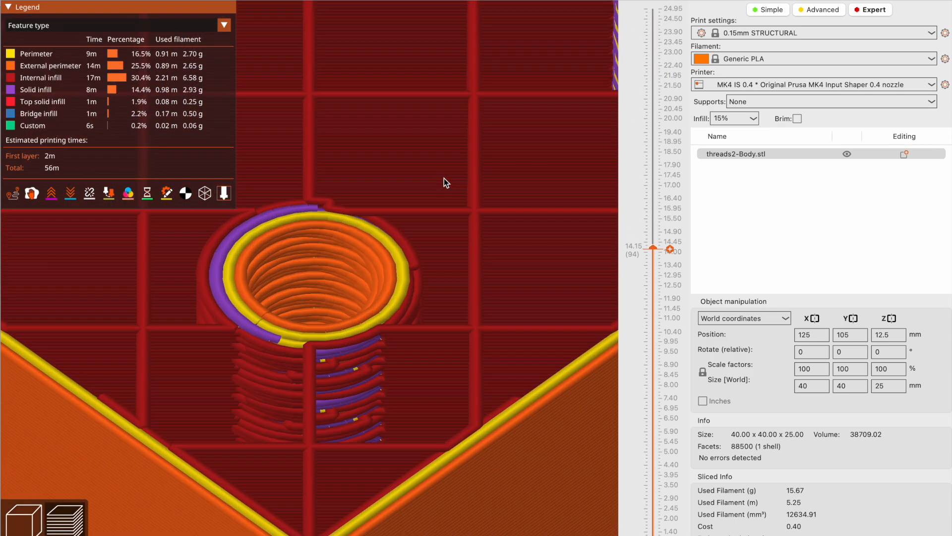
drag(653, 253, 639, 6)
scroll(527, 156, down, 10)
scroll(293, 203, up, 5)
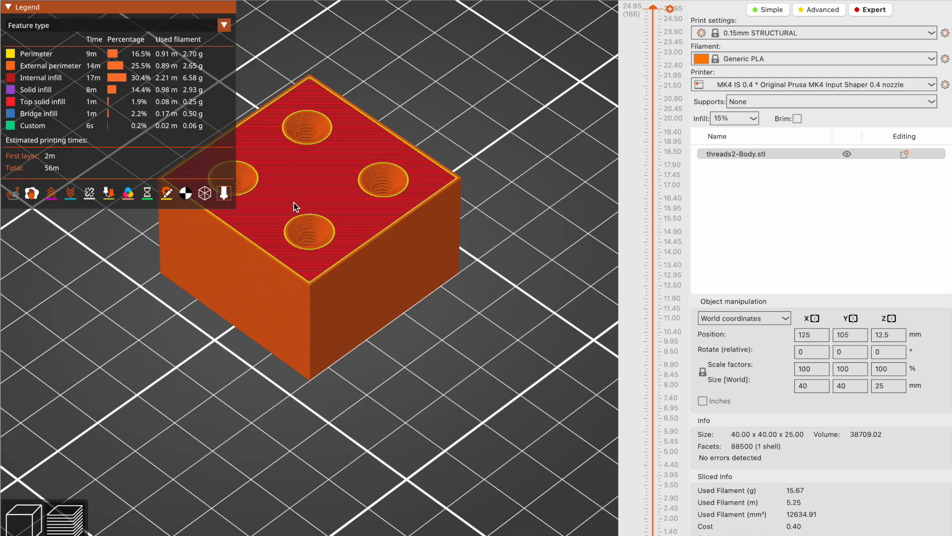
scroll(294, 202, down, 10)
scroll(428, 234, up, 10)
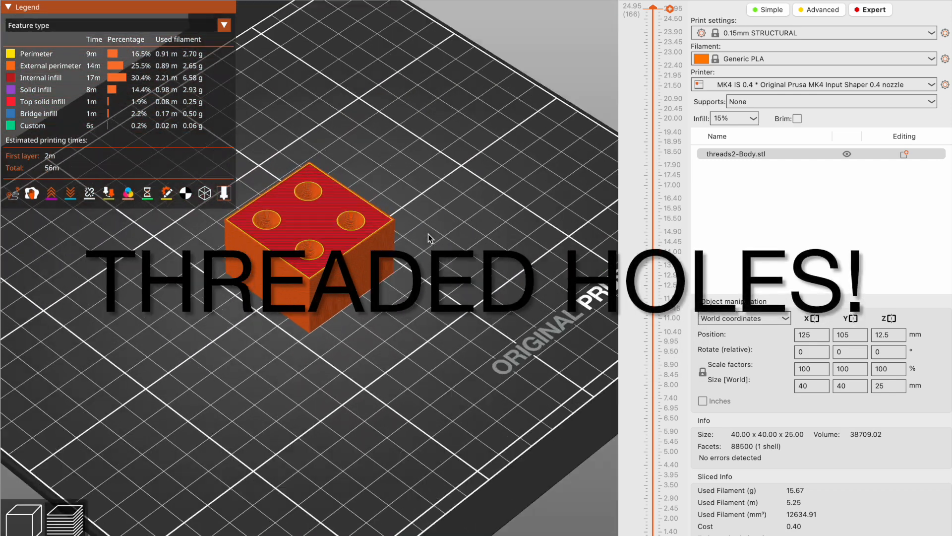
drag(655, 7, 507, 251)
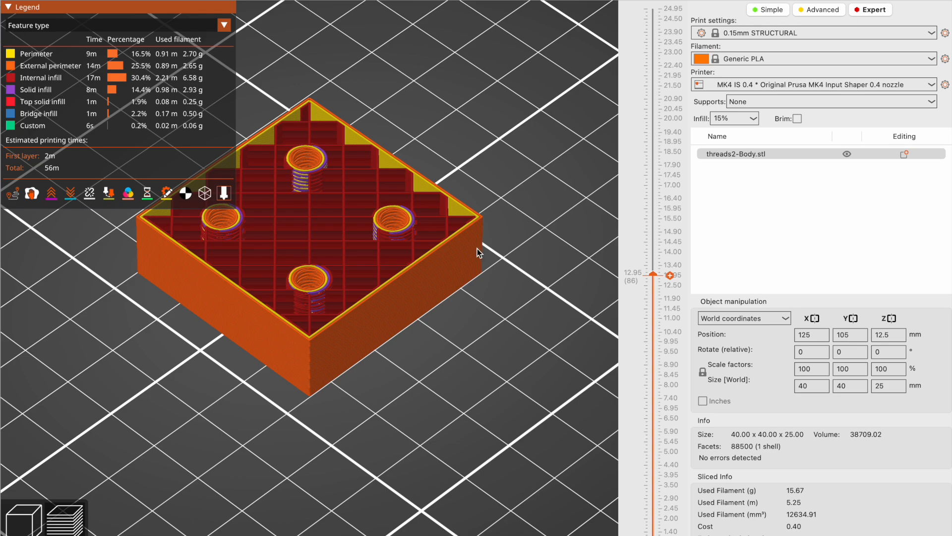
scroll(303, 287, up, 8)
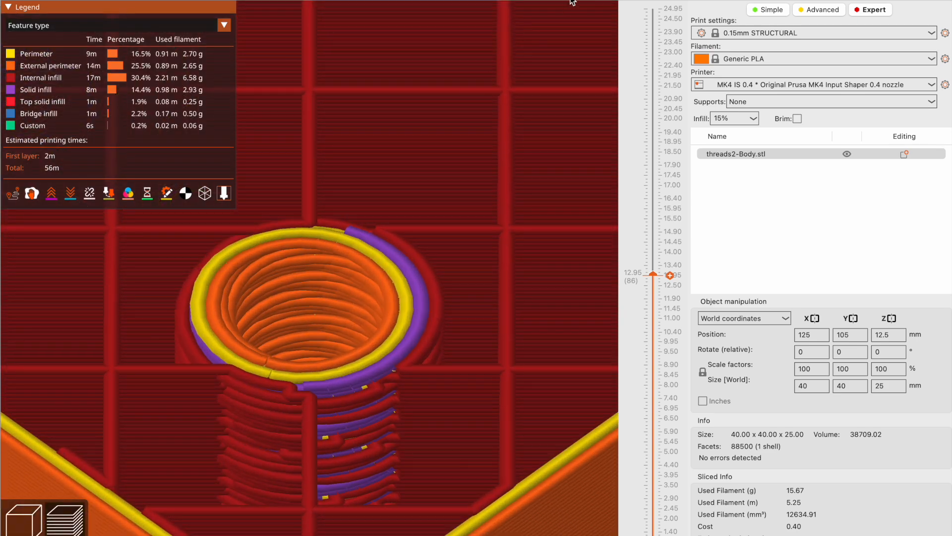